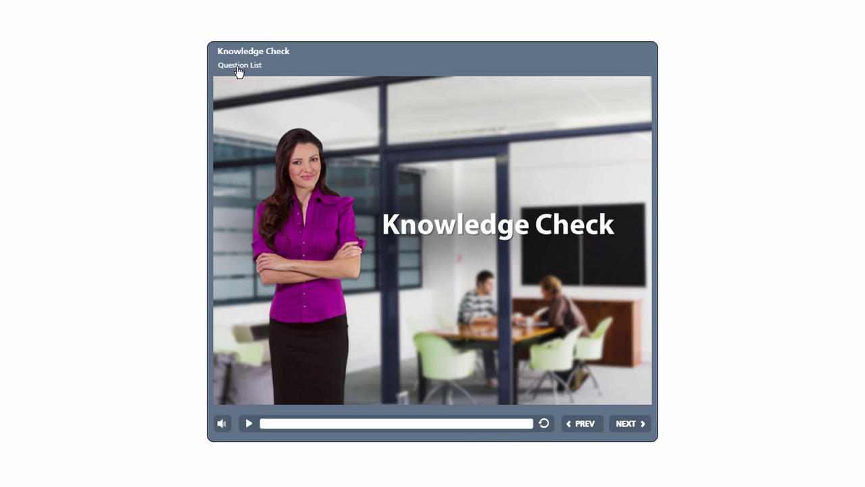
Start the Knowledge Check quiz, choose "Send summary to employee's team" as the after-review task and submit the answer
{"action": "left_click", "coordinate": [634, 426]}
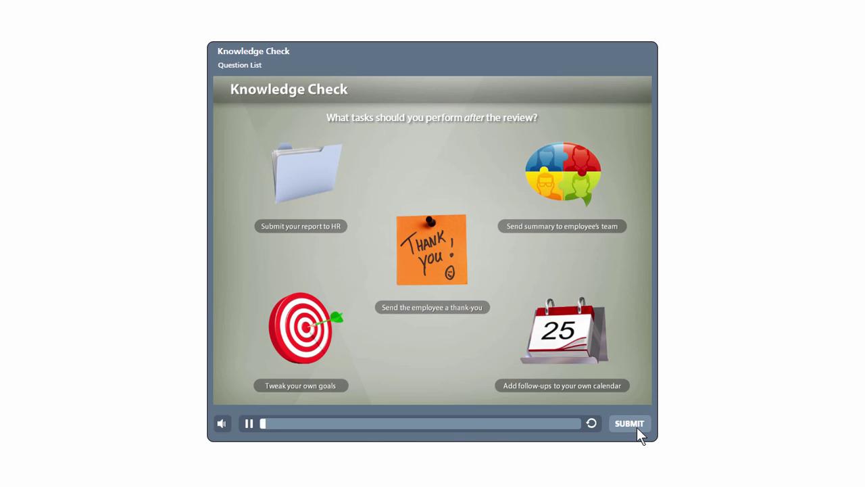
{"action": "left_click", "coordinate": [569, 182]}
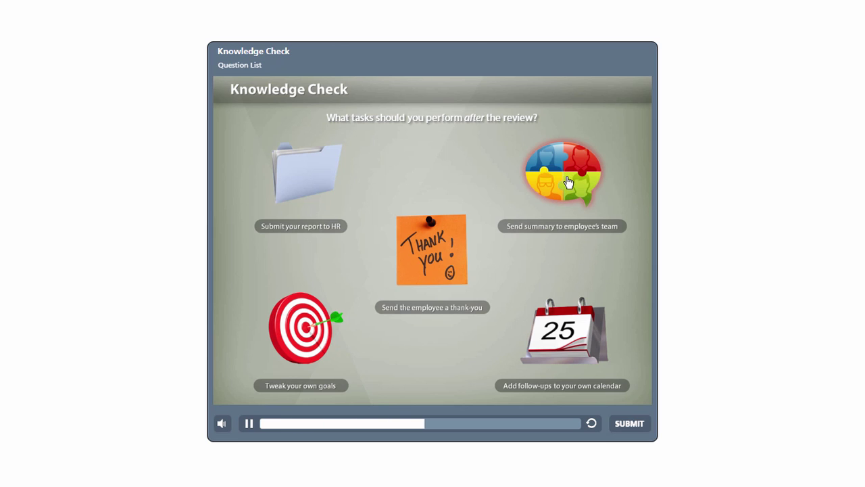
{"action": "left_click", "coordinate": [632, 426]}
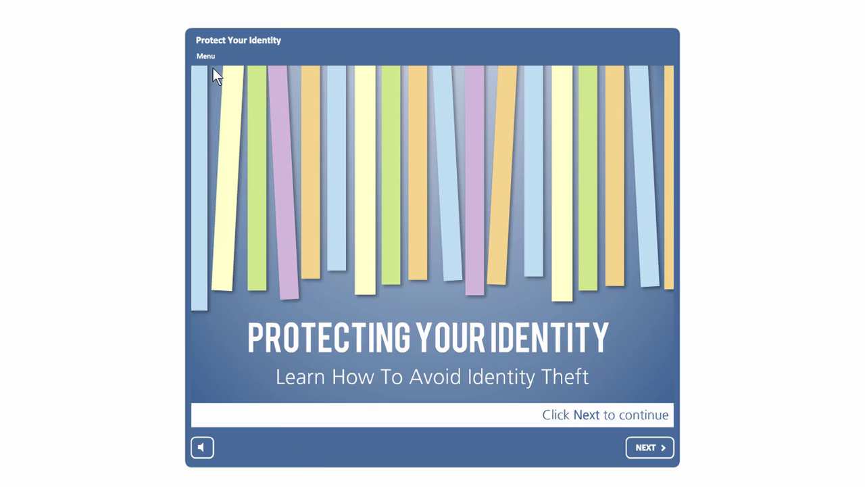
Go to Scenario 2: Bill in the Protect Your Identity course and submit "Provide his information" as the answer
{"action": "left_click", "coordinate": [208, 59]}
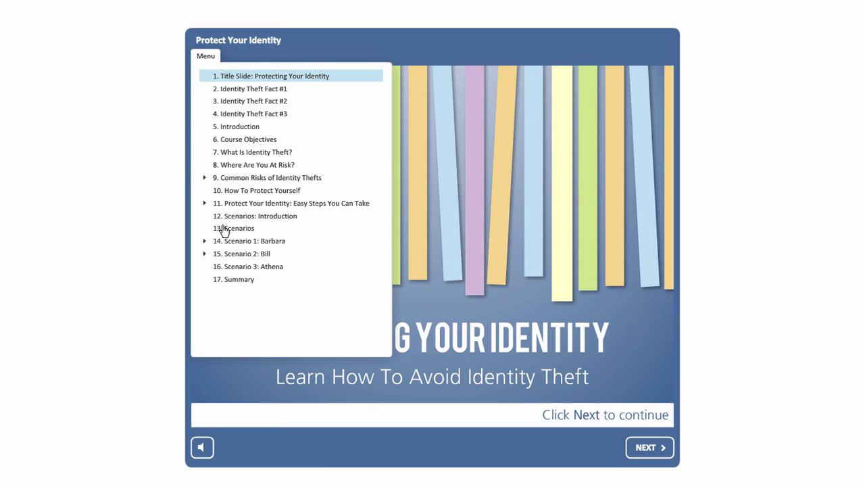
{"action": "left_click", "coordinate": [243, 254]}
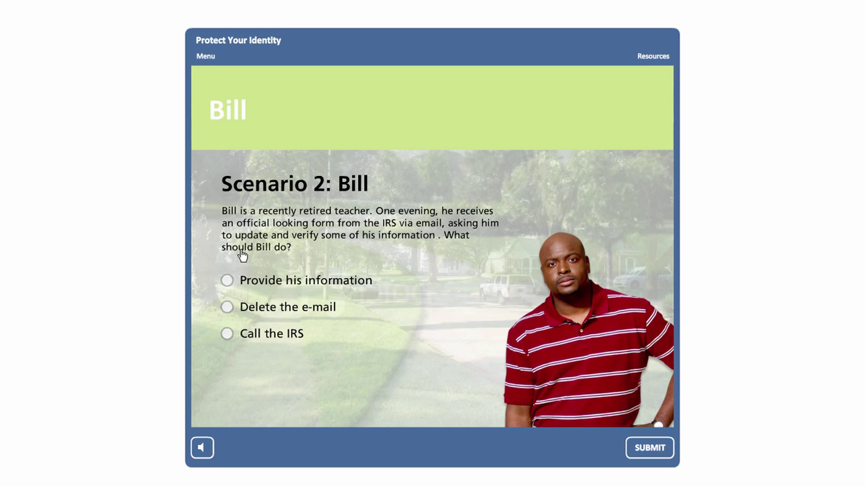
{"action": "left_click", "coordinate": [227, 279]}
{"action": "left_click", "coordinate": [641, 456]}
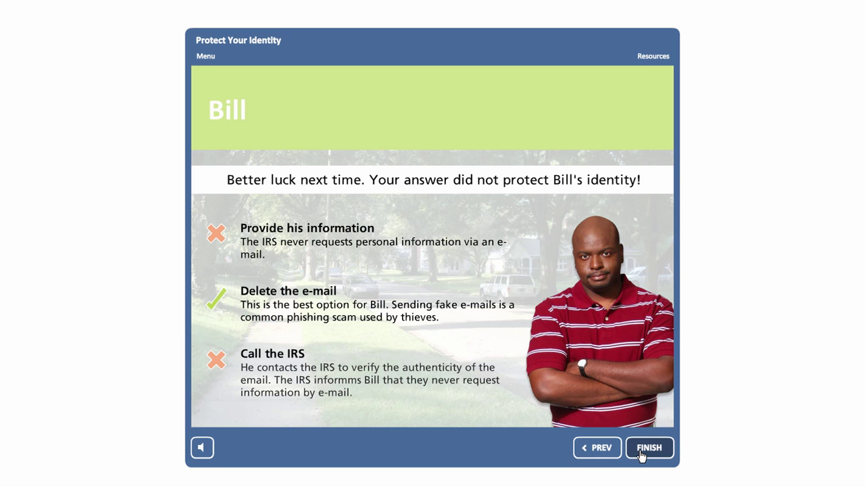
{"action": "left_click", "coordinate": [207, 57]}
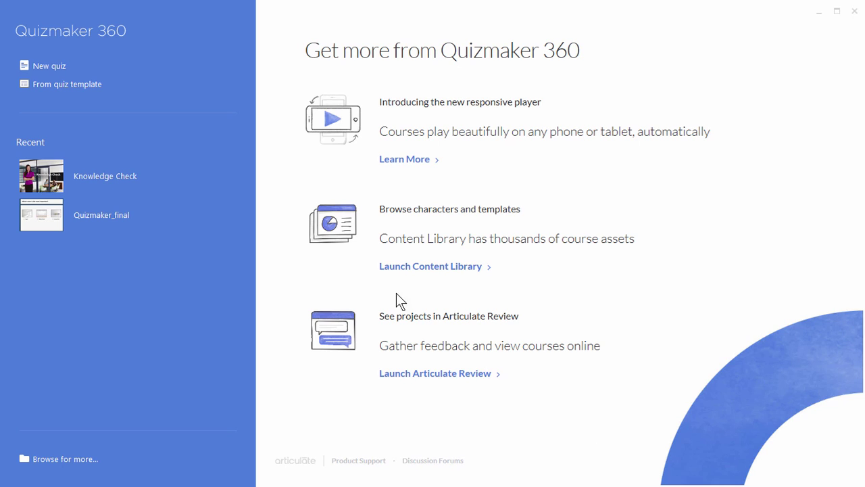
Create a new quiz in Quizmaker 360 and insert a built-in graded Multiple Choice question
{"action": "left_click", "coordinate": [55, 69]}
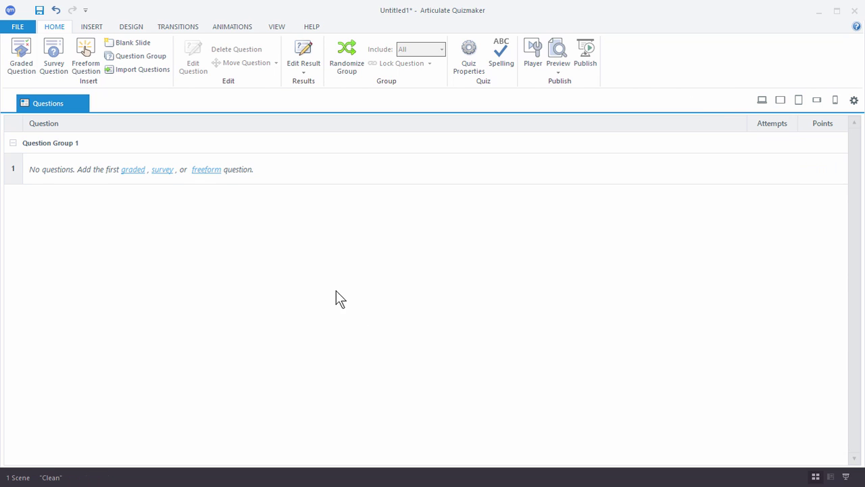
{"action": "left_click", "coordinate": [25, 53]}
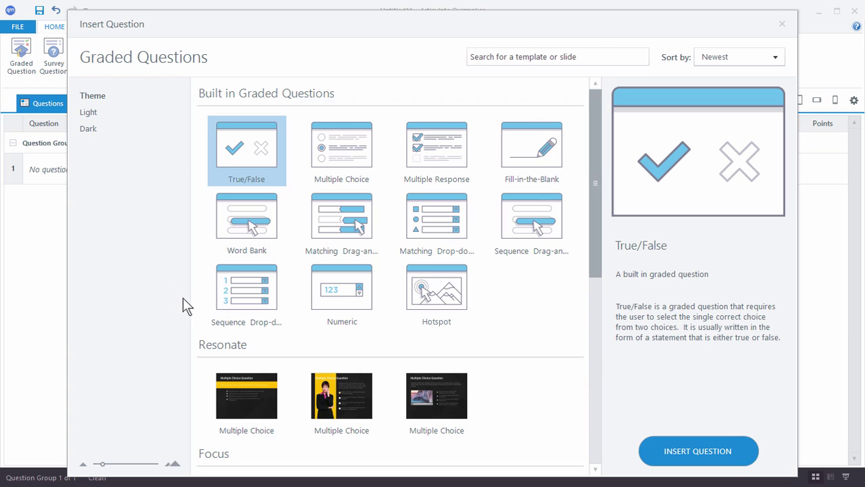
{"action": "left_click_drag", "start_coordinate": [597, 139], "coordinate": [601, 292]}
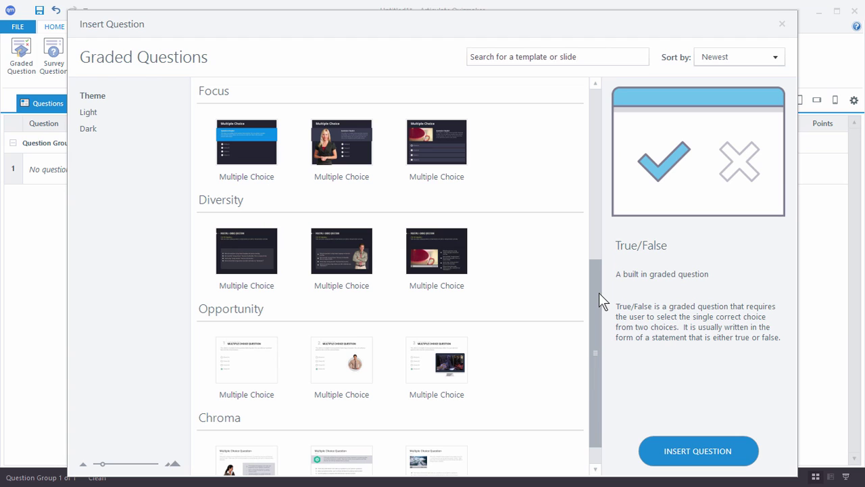
{"action": "left_click_drag", "start_coordinate": [599, 297], "coordinate": [603, 125]}
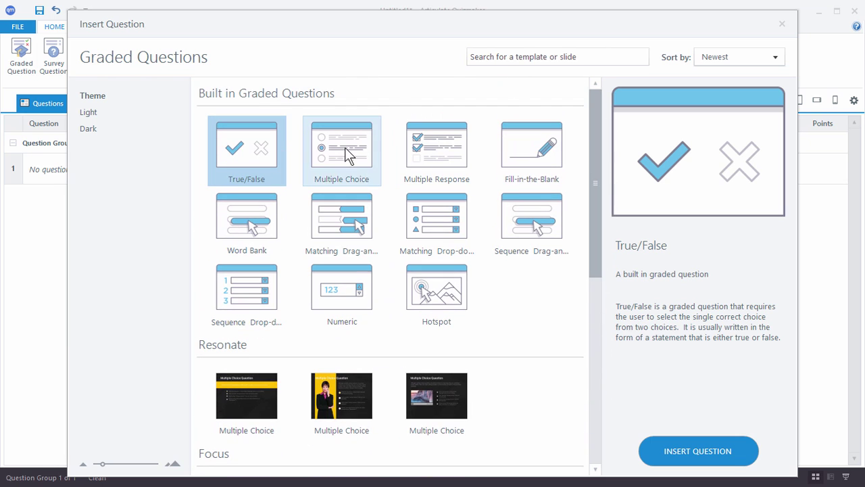
{"action": "left_click", "coordinate": [360, 155]}
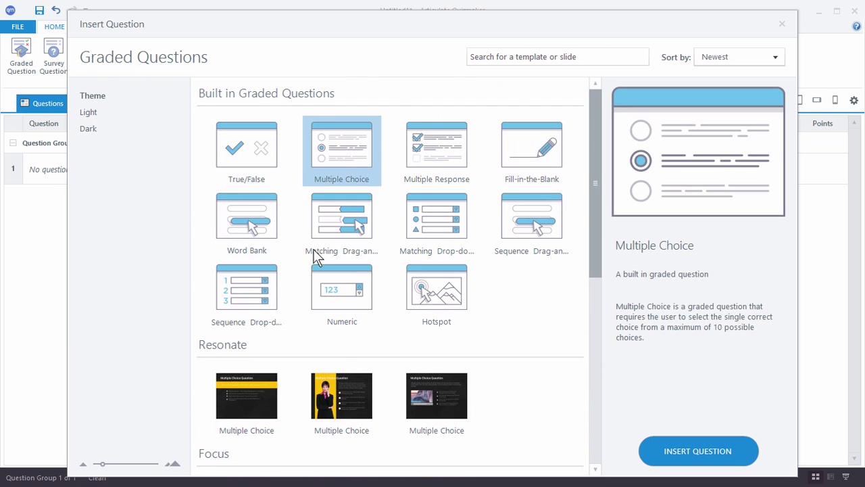
{"action": "left_click", "coordinate": [699, 457]}
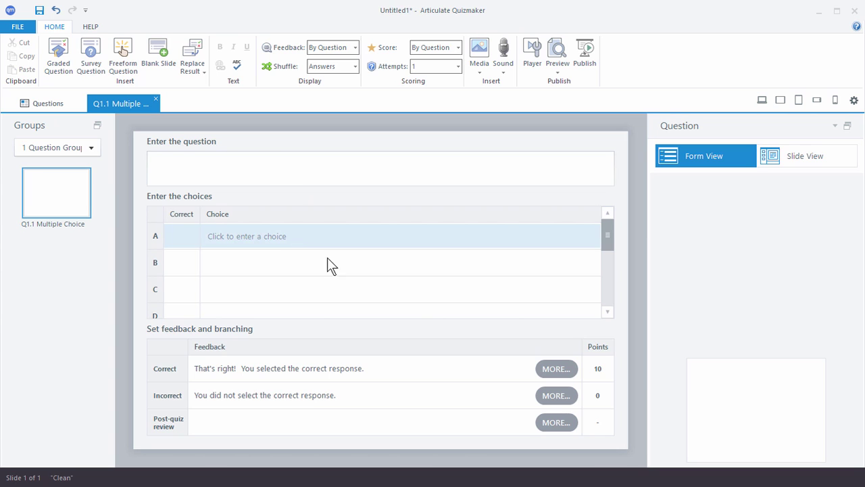
Enter "What color is the sky?" as the question text in the question's form view
{"action": "left_click", "coordinate": [803, 160]}
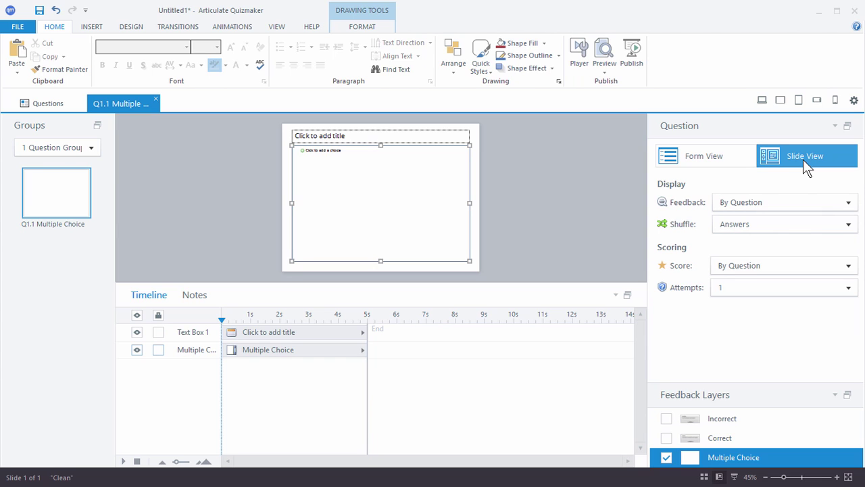
{"action": "left_click", "coordinate": [717, 156]}
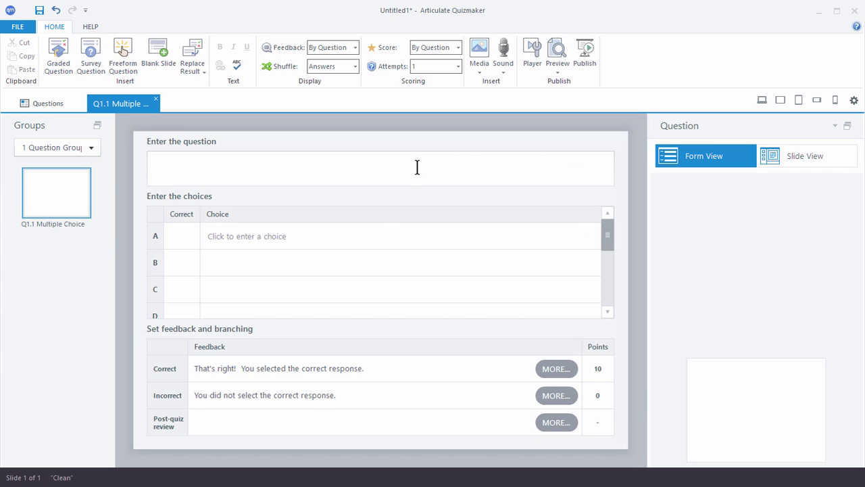
{"action": "left_click", "coordinate": [377, 169]}
{"action": "type", "text": "What color is the sky?"}
Add the answer choices Blue, Red and Green, and mark Blue as the correct one
{"action": "left_click", "coordinate": [254, 236]}
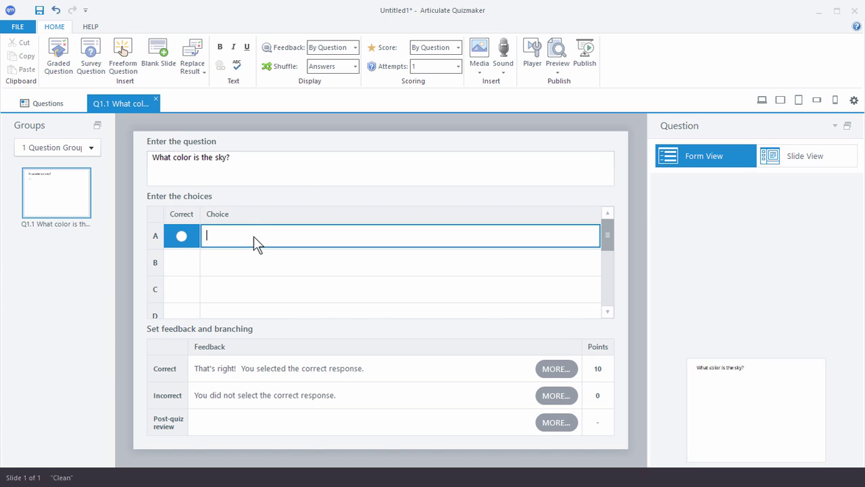
{"action": "type", "text": "Blue"}
{"action": "left_click", "coordinate": [246, 266]}
{"action": "type", "text": "Red"}
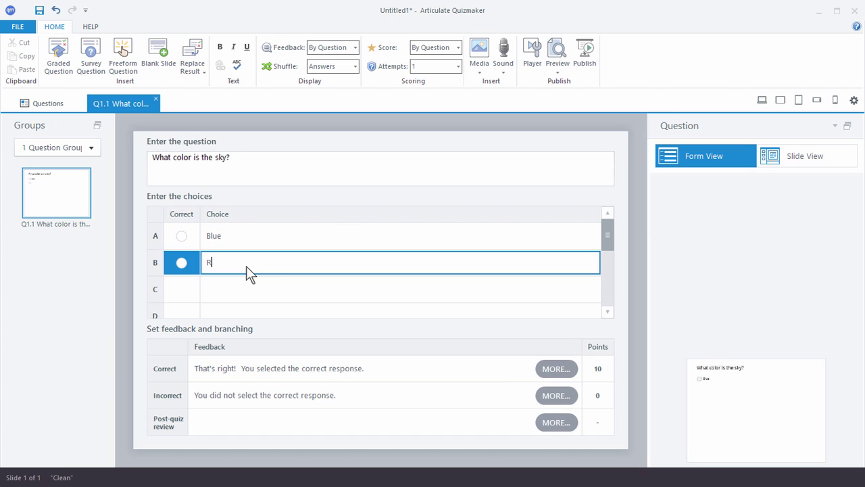
{"action": "left_click", "coordinate": [244, 284]}
{"action": "type", "text": "Green"}
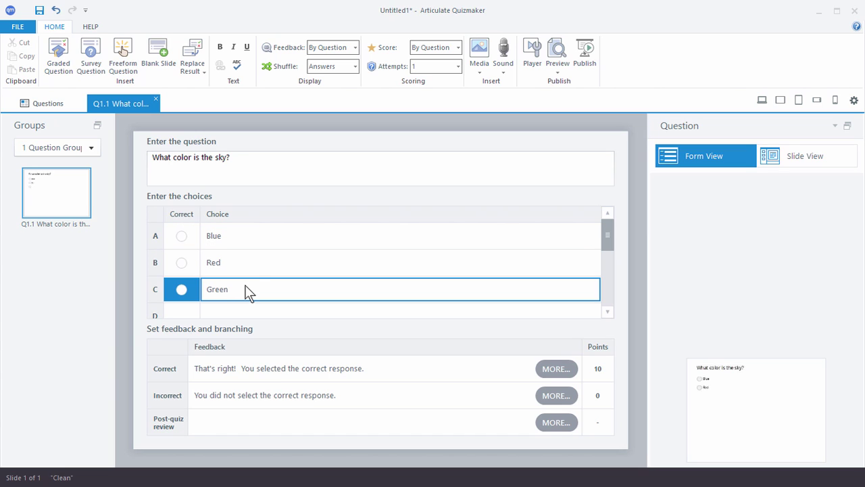
{"action": "left_click", "coordinate": [178, 236]}
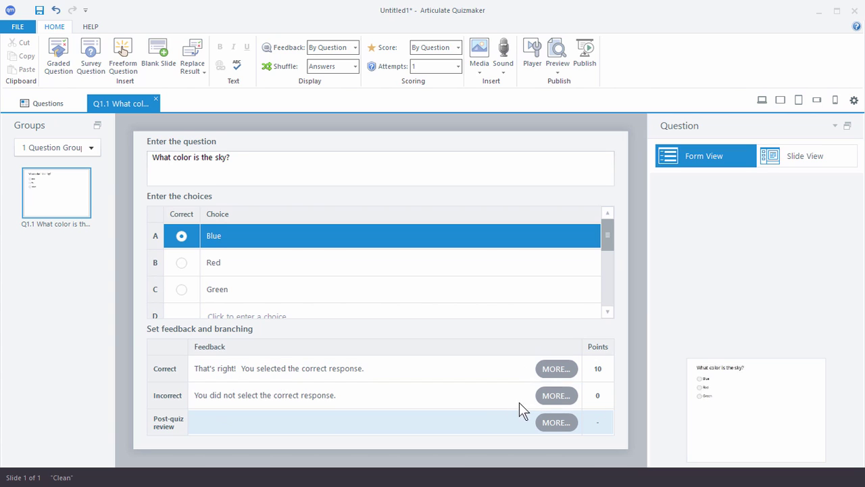
Examine the correct-response feedback settings and the available feedback, score and attempts options without changing them
{"action": "left_click", "coordinate": [556, 368]}
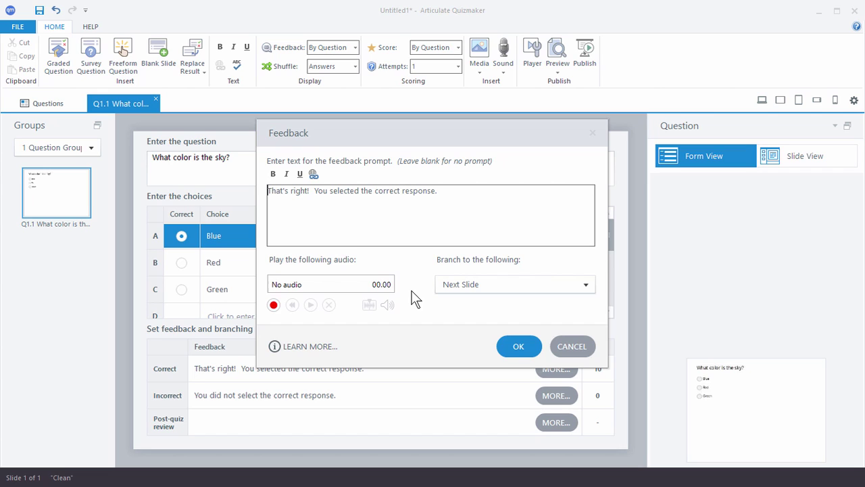
{"action": "left_click", "coordinate": [574, 348]}
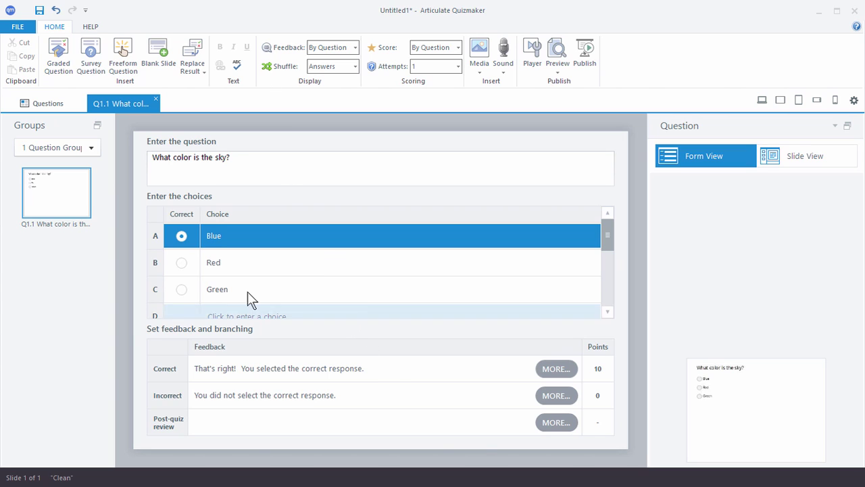
{"action": "left_click", "coordinate": [356, 50]}
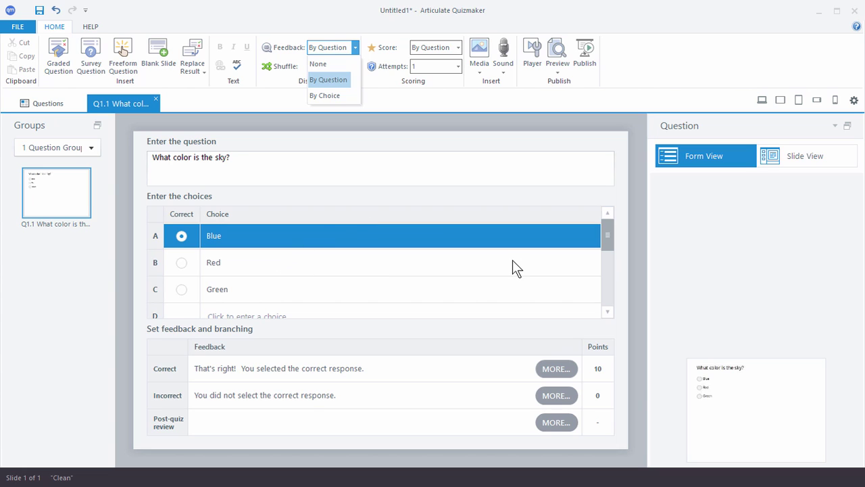
{"action": "left_click", "coordinate": [397, 45]}
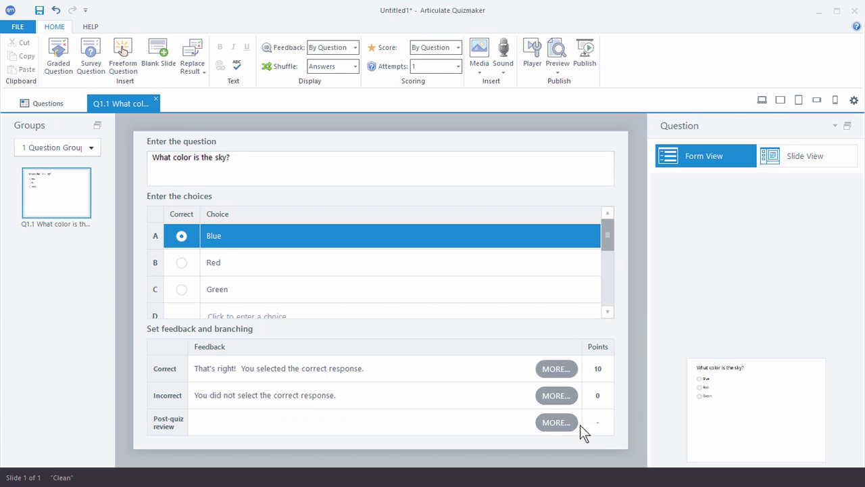
{"action": "left_click", "coordinate": [458, 48]}
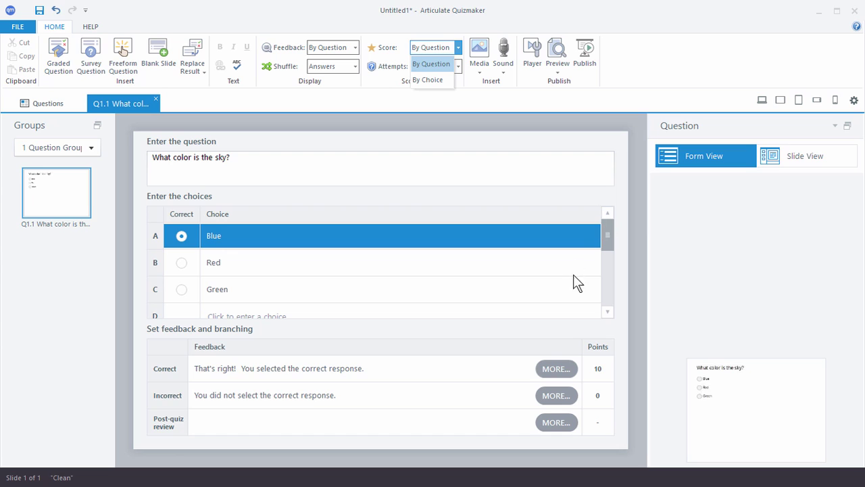
{"action": "left_click", "coordinate": [392, 105]}
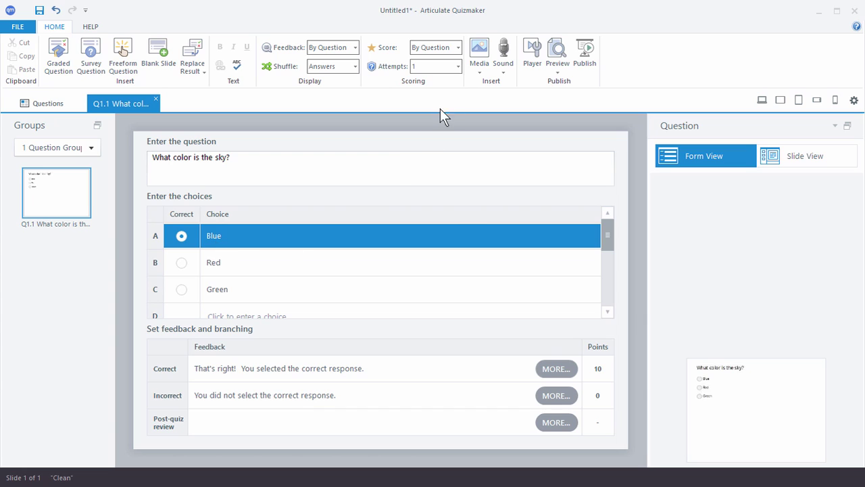
{"action": "left_click", "coordinate": [458, 66]}
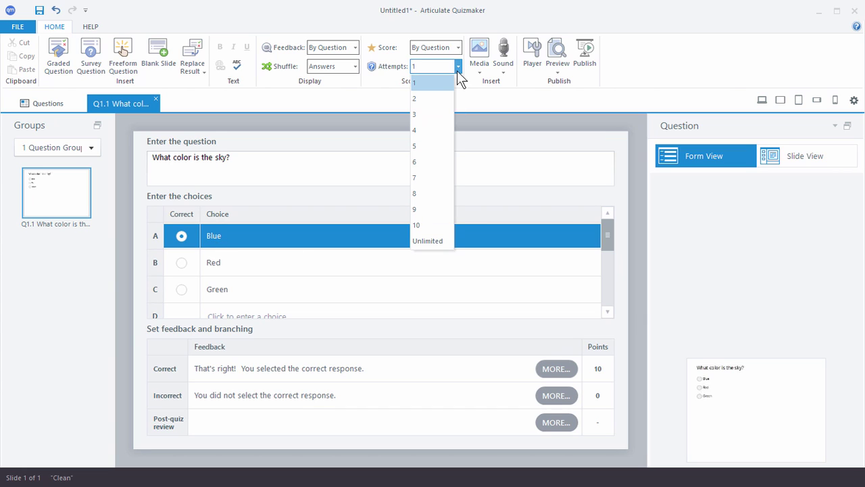
{"action": "left_click", "coordinate": [477, 96]}
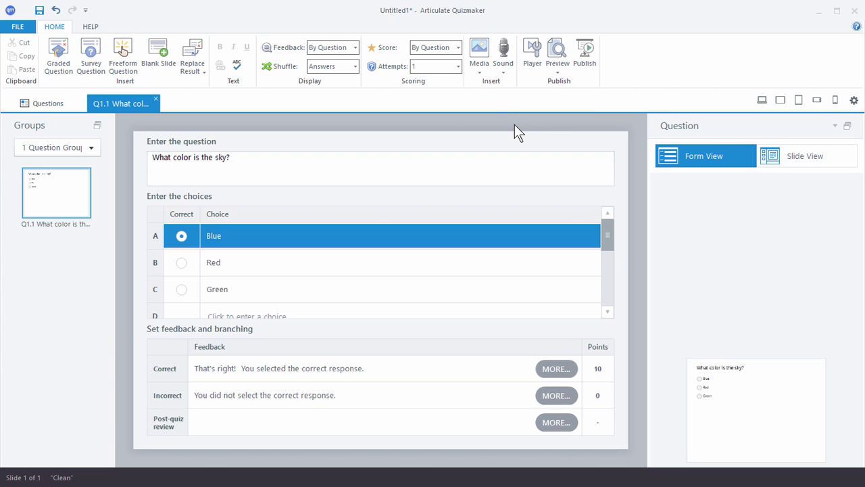
Insert the picture clouds.jpg from the practice files folder into the sky color question
{"action": "left_click", "coordinate": [479, 71]}
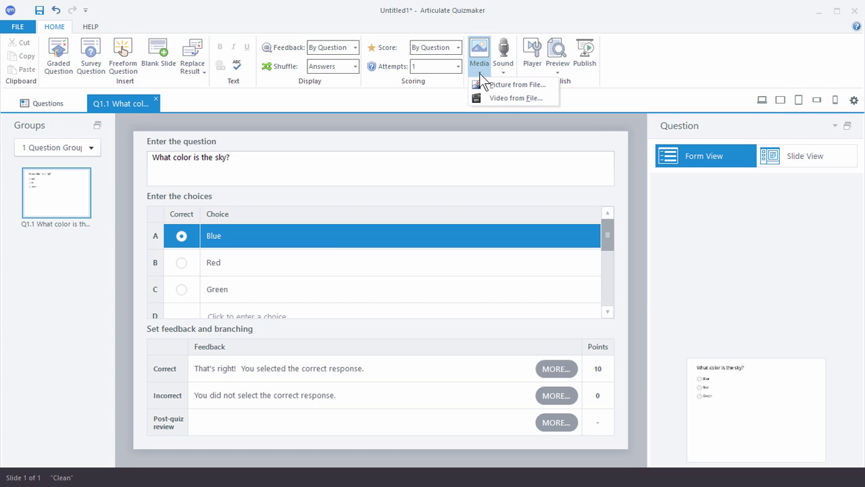
{"action": "left_click", "coordinate": [505, 87]}
{"action": "left_click", "coordinate": [200, 96]}
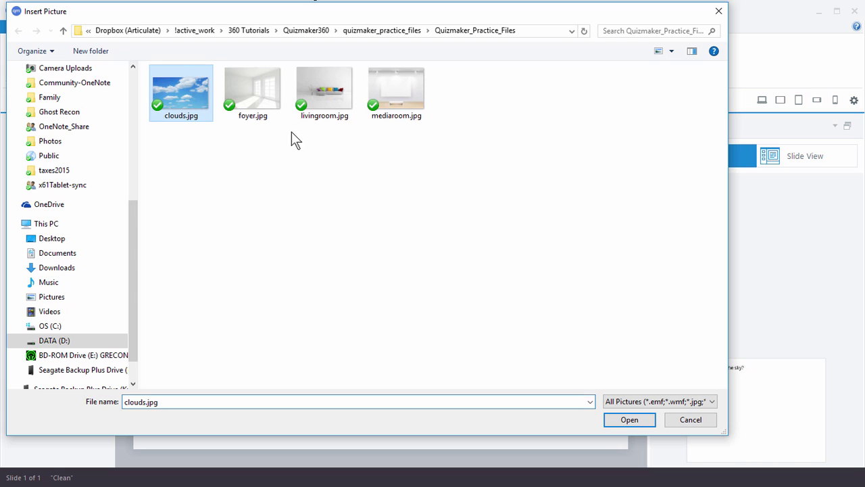
{"action": "left_click", "coordinate": [635, 421]}
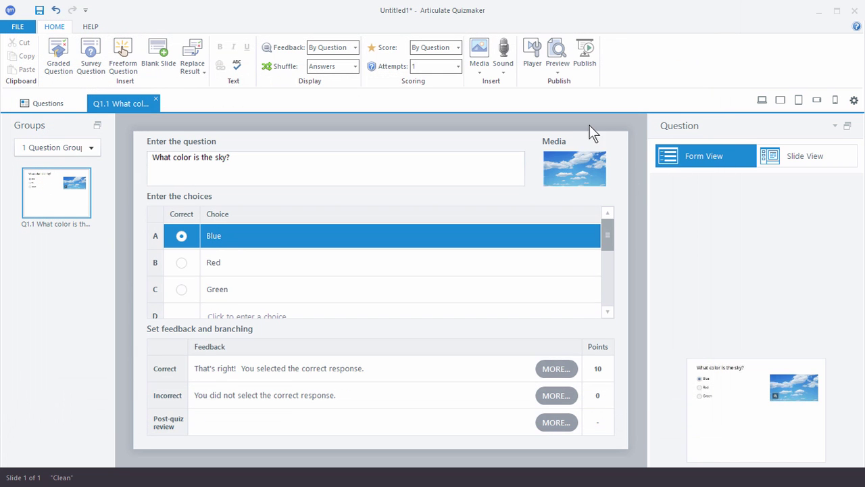
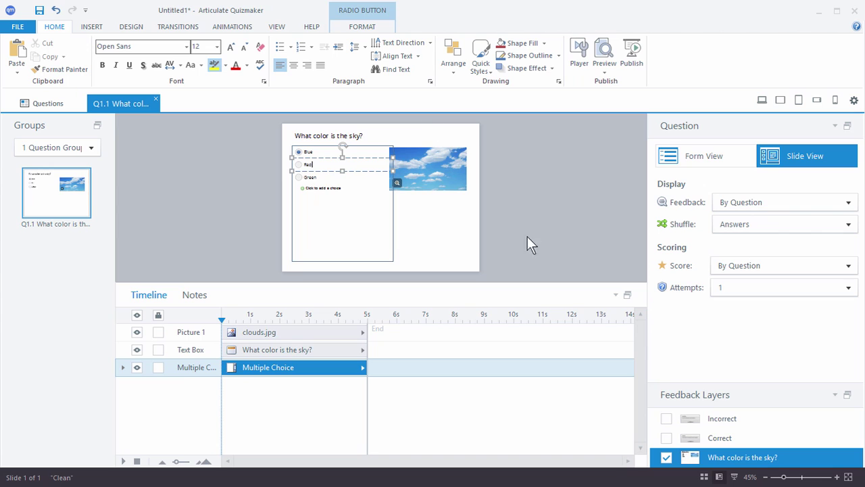
{"action": "left_click", "coordinate": [532, 217]}
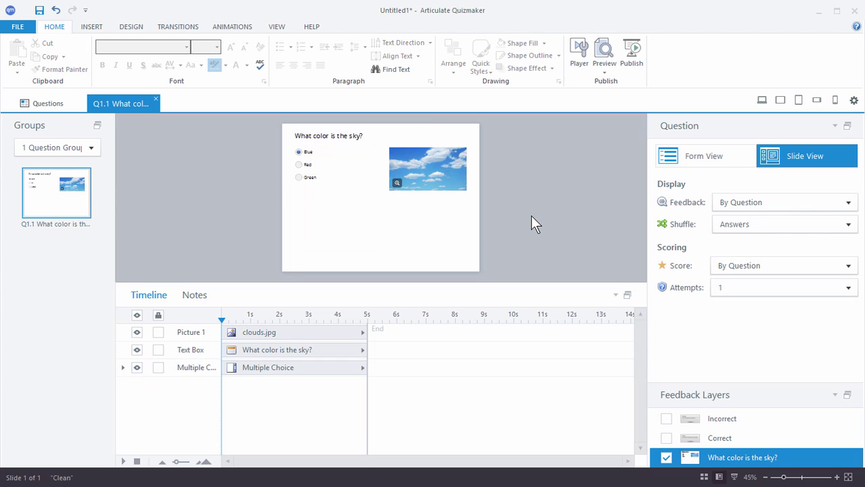
{"action": "left_click", "coordinate": [93, 29]}
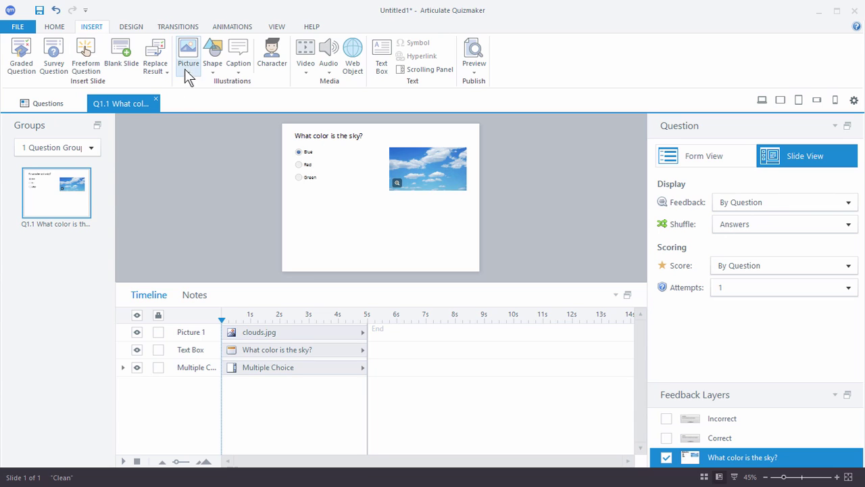
{"action": "left_click", "coordinate": [214, 72]}
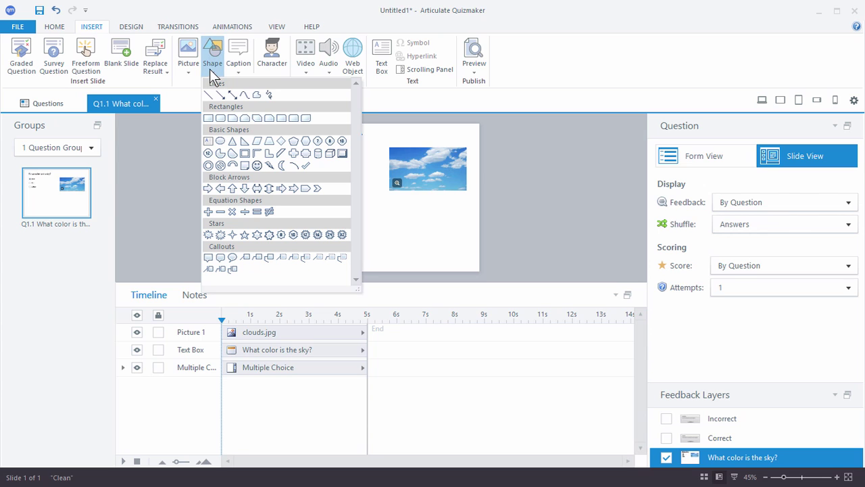
{"action": "left_click", "coordinate": [272, 64]}
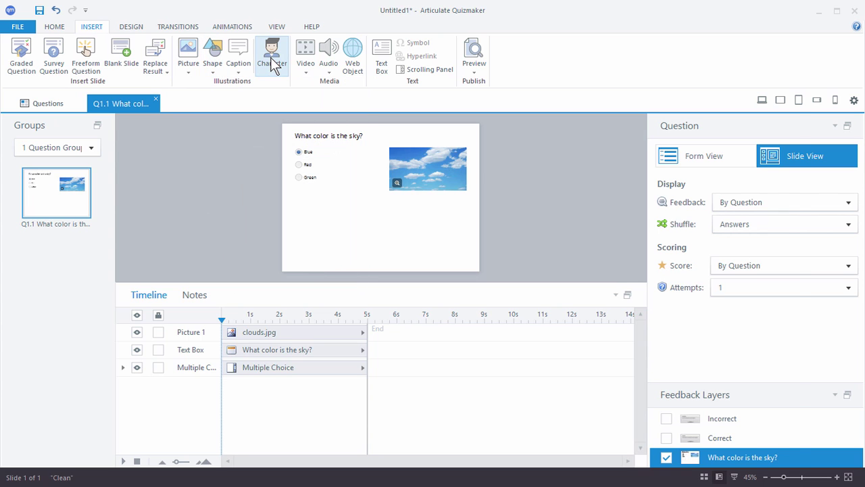
Insert the realistic illustrated character Amber into the sky color question and place it between the answer choices and the clouds picture
{"action": "left_click", "coordinate": [273, 64]}
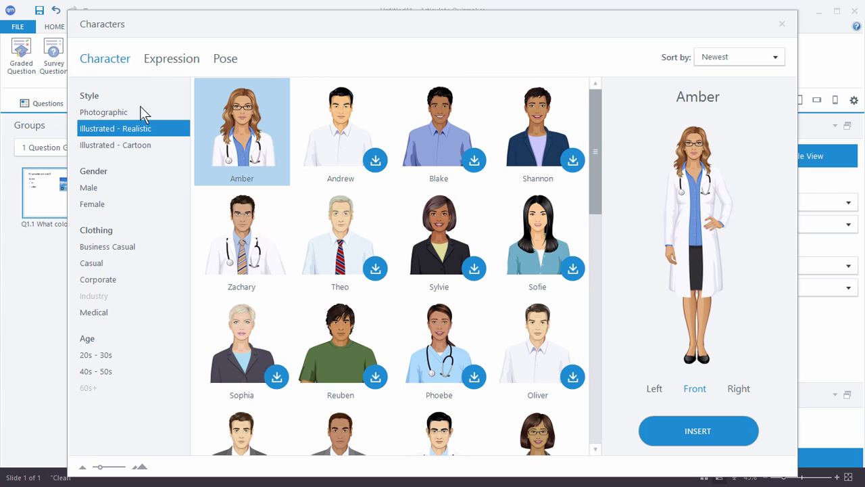
{"action": "left_click", "coordinate": [127, 126]}
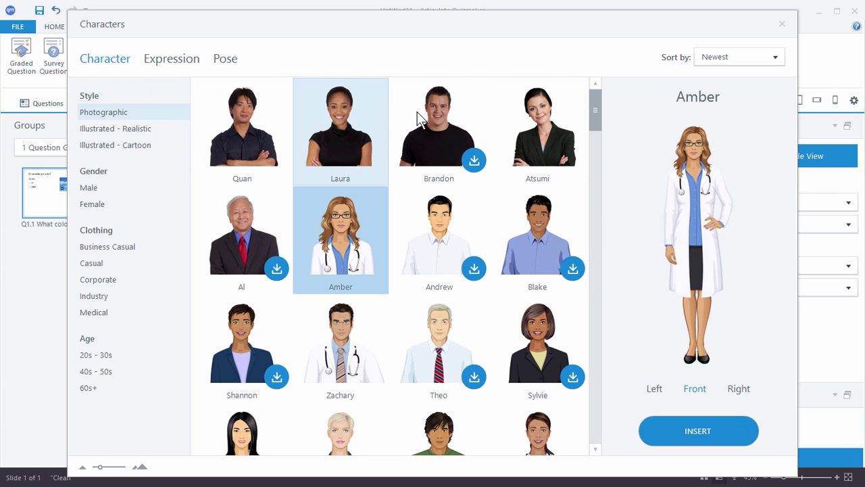
{"action": "left_click", "coordinate": [120, 130]}
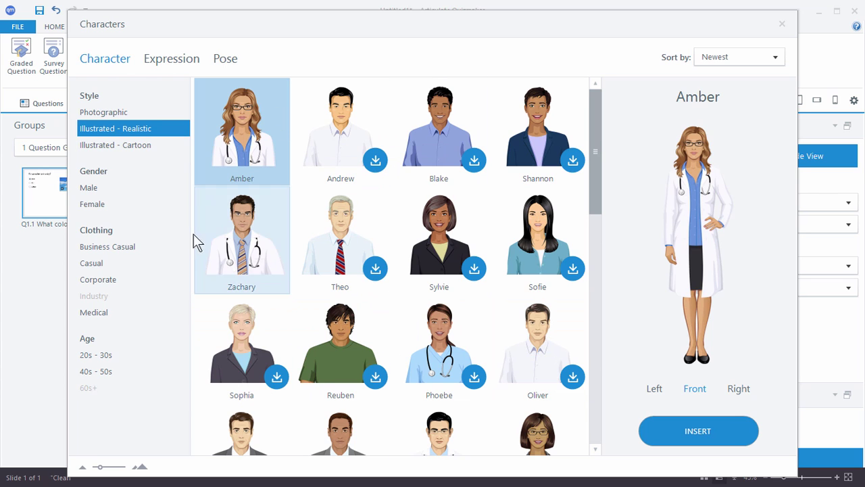
{"action": "left_click", "coordinate": [132, 144]}
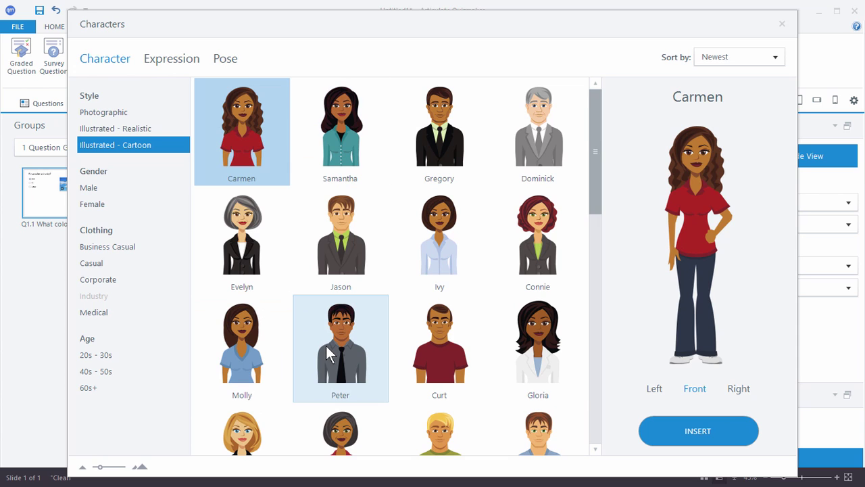
{"action": "left_click", "coordinate": [112, 131]}
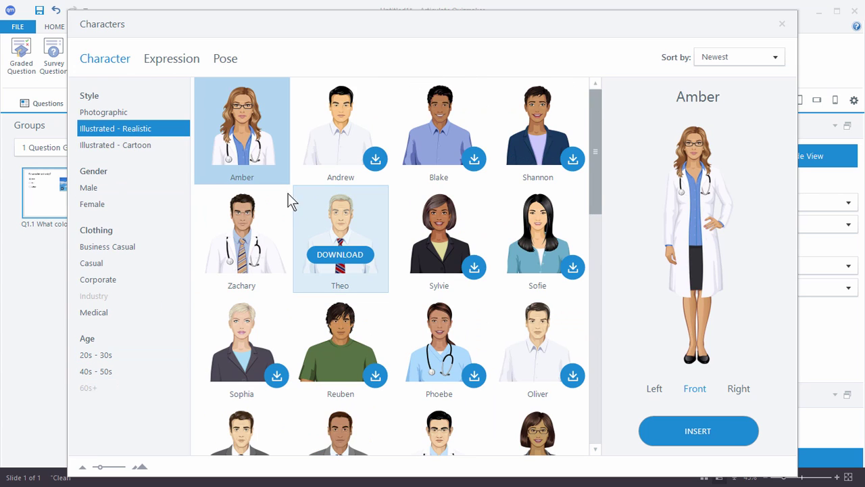
{"action": "mouse_move", "coordinate": [350, 185]}
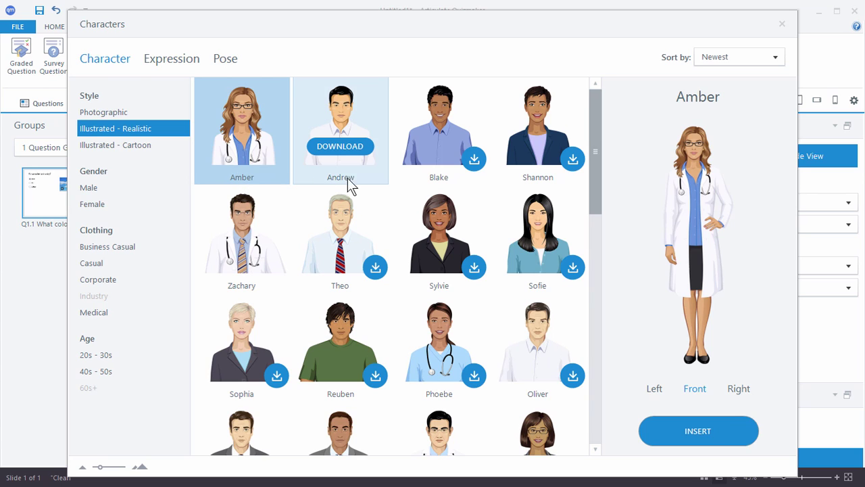
{"action": "mouse_move", "coordinate": [426, 199]}
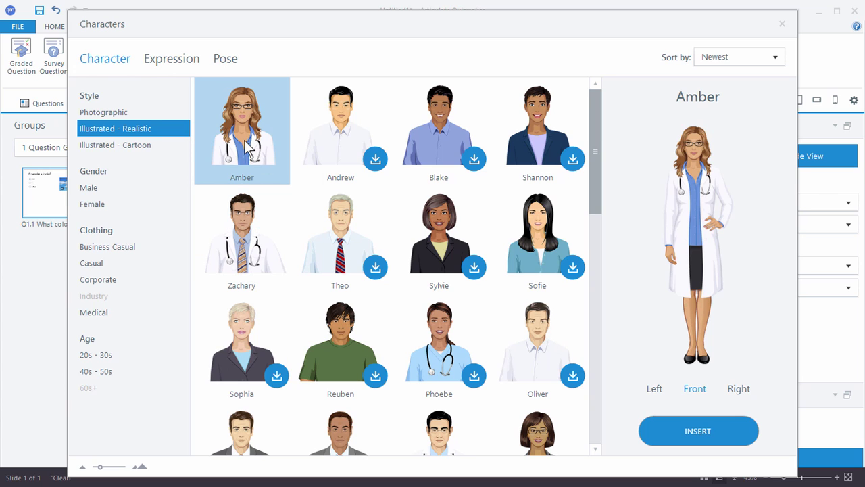
{"action": "left_click", "coordinate": [709, 431]}
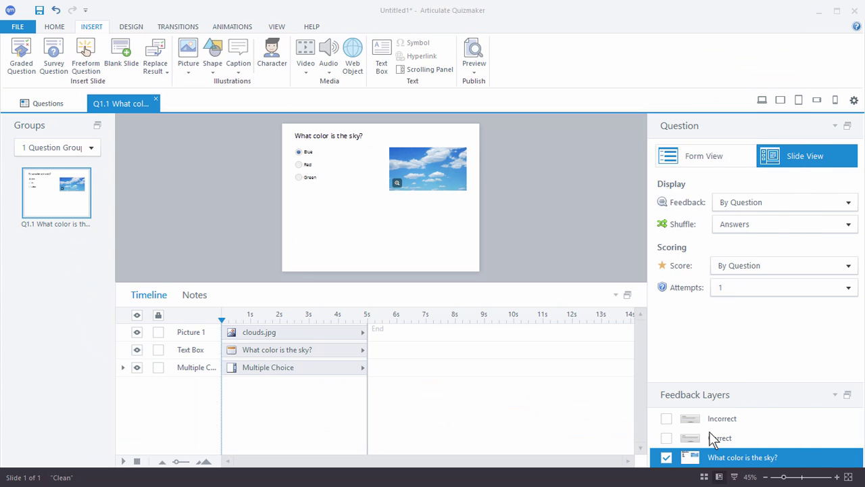
{"action": "left_click_drag", "start_coordinate": [378, 207], "coordinate": [358, 222]}
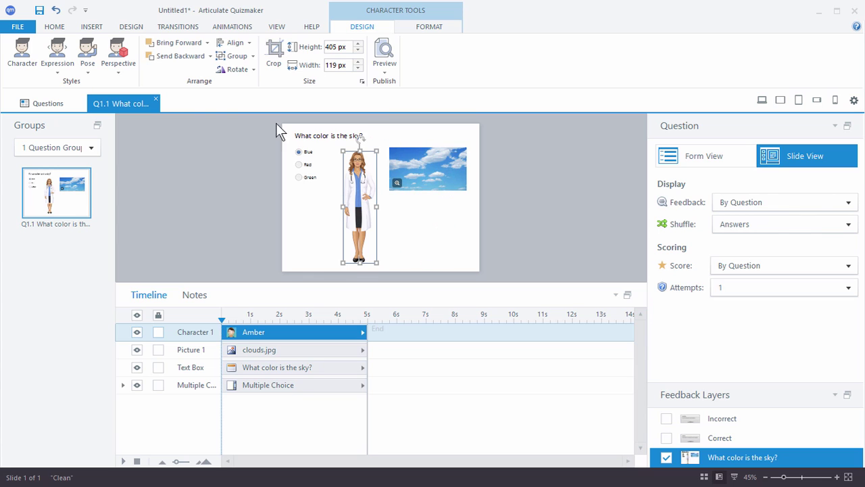
Give Amber the Thinking expression and crop and enlarge the figure to an upper-body view of about 306 by 424 px
{"action": "left_click", "coordinate": [59, 74]}
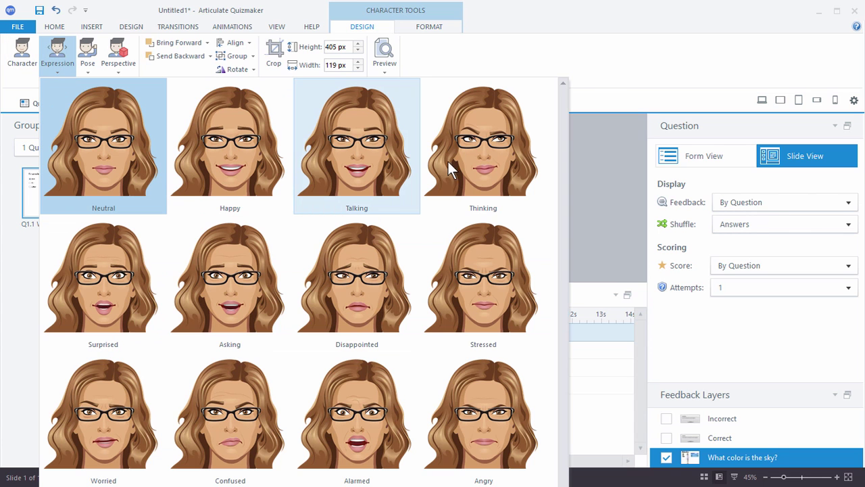
{"action": "left_click", "coordinate": [476, 152]}
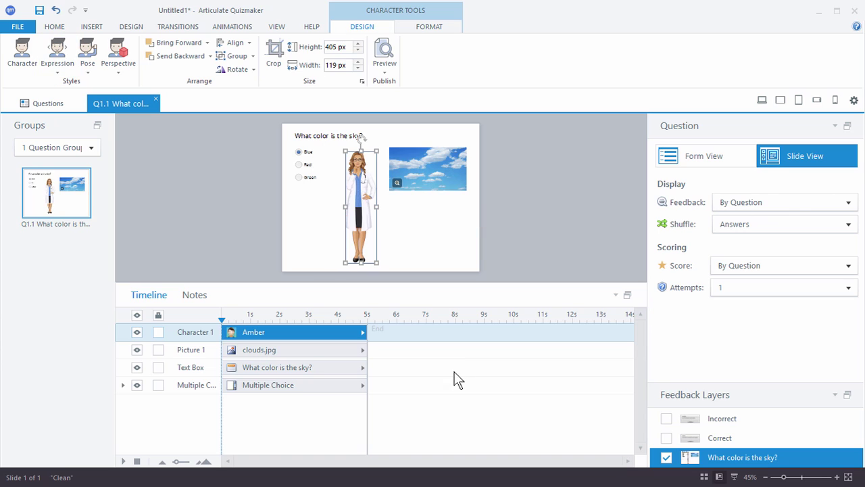
{"action": "left_click", "coordinate": [274, 56]}
{"action": "left_click_drag", "start_coordinate": [361, 262], "coordinate": [388, 249]}
{"action": "left_click", "coordinate": [512, 238]}
{"action": "left_click", "coordinate": [358, 176]}
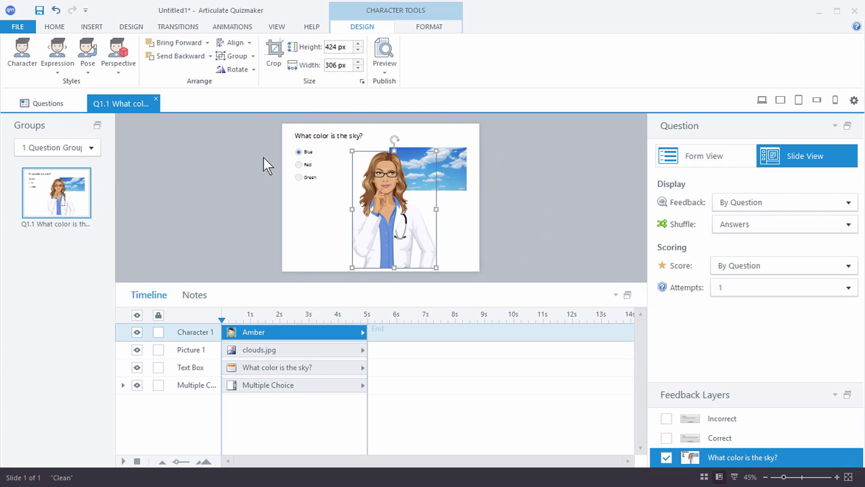
Examine the available themes and animation options, and view the question's Incorrect and Correct feedback layers
{"action": "left_click", "coordinate": [125, 26]}
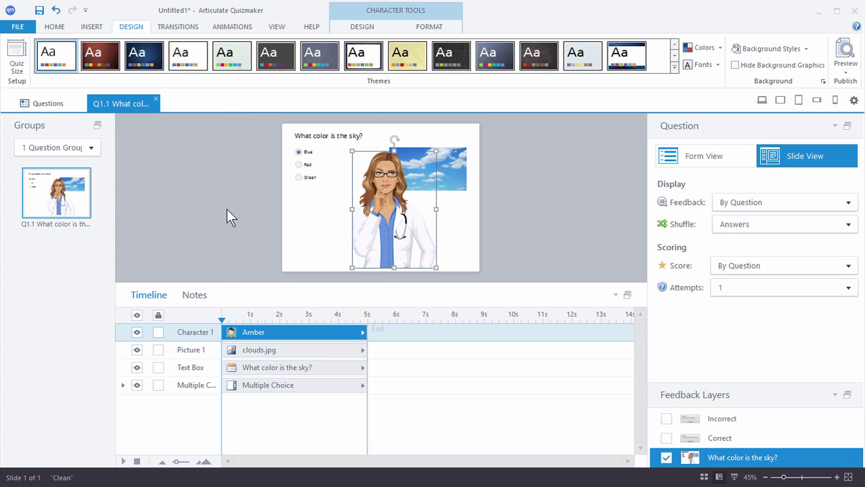
{"action": "left_click", "coordinate": [237, 28]}
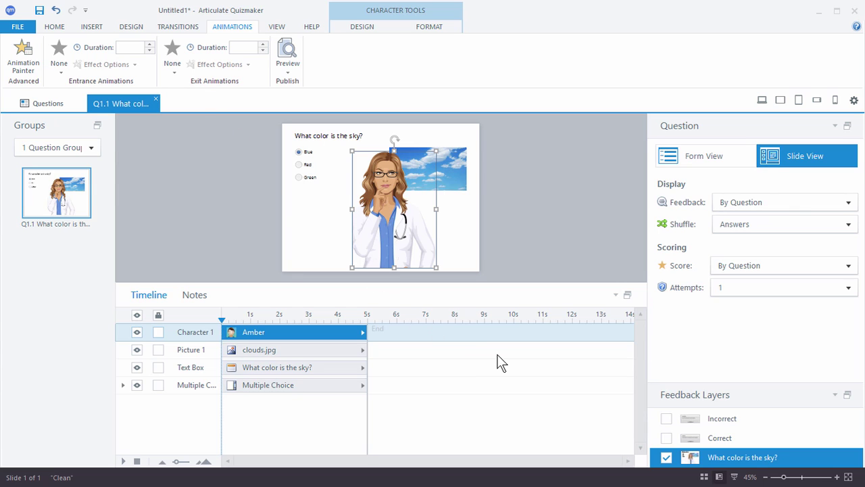
{"action": "left_click", "coordinate": [733, 419]}
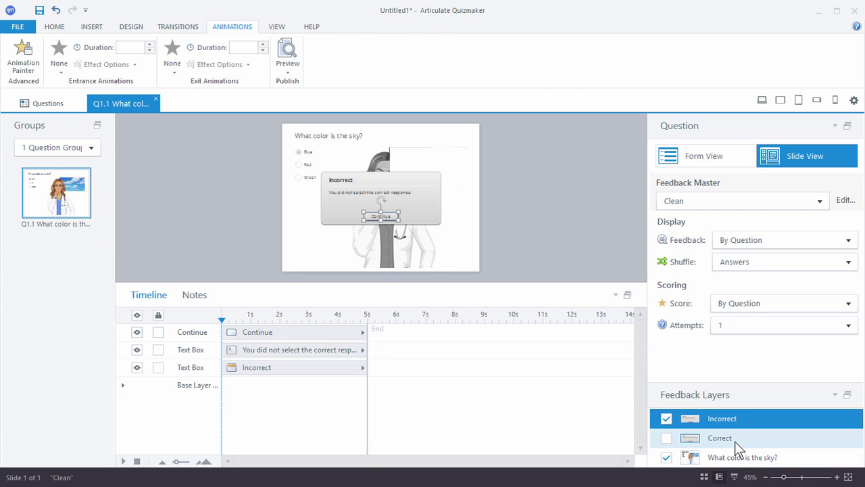
{"action": "left_click", "coordinate": [734, 441]}
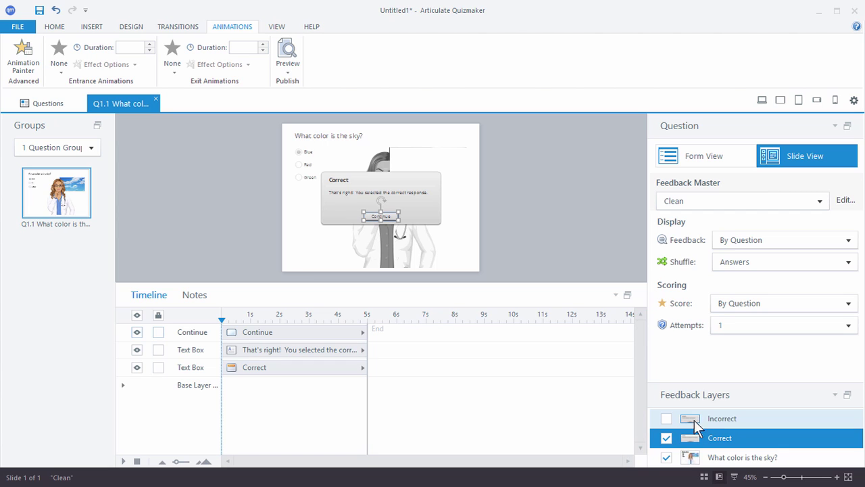
Examine the Clean feedback master and its background rectangle, and return to the question slide without changing it
{"action": "left_click", "coordinate": [277, 27]}
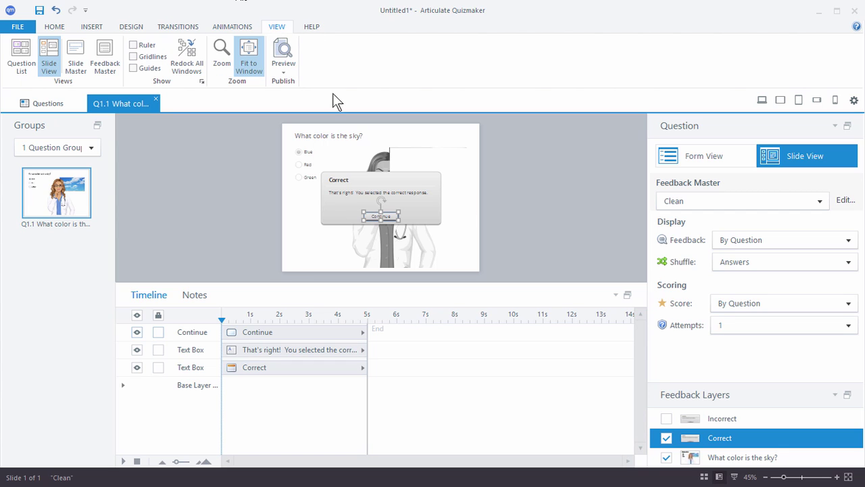
{"action": "left_click", "coordinate": [102, 63]}
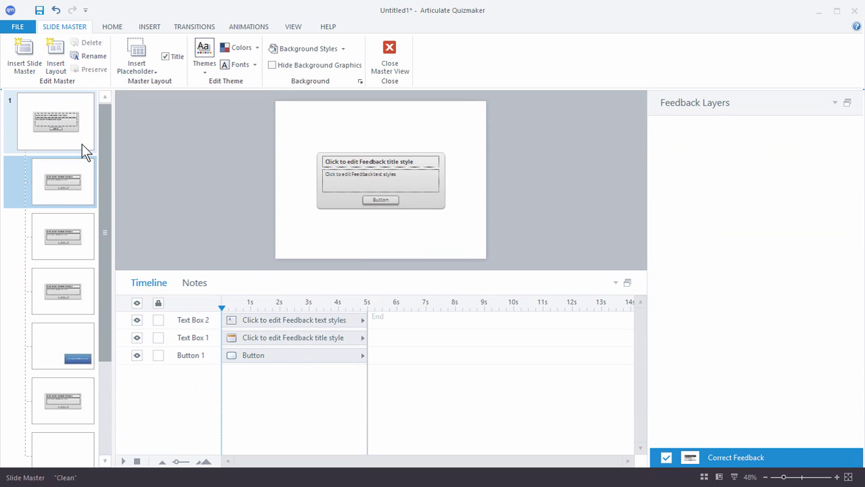
{"action": "left_click", "coordinate": [64, 143]}
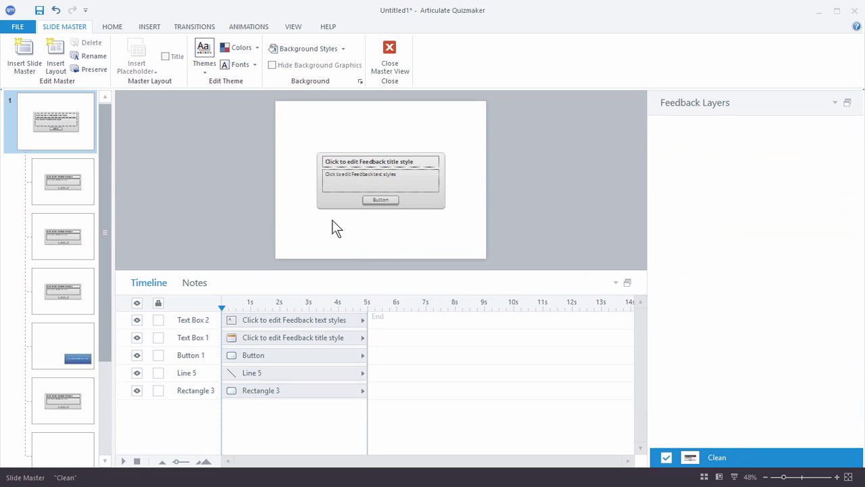
{"action": "left_click", "coordinate": [332, 208]}
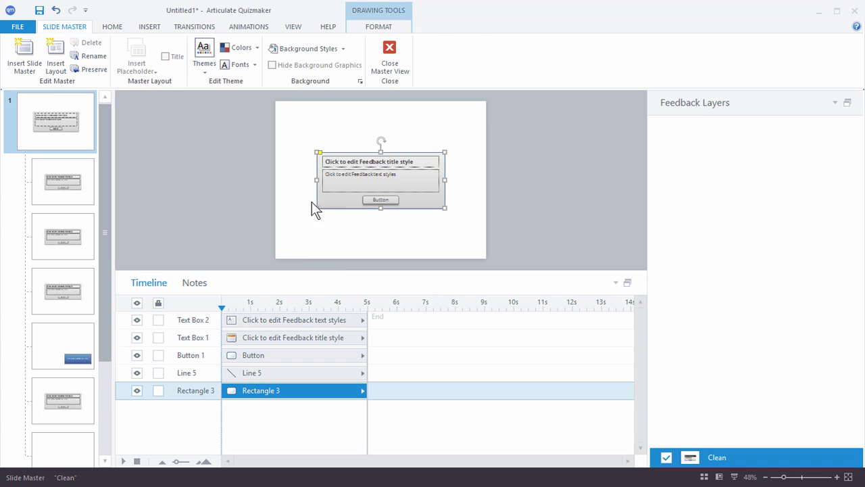
{"action": "left_click", "coordinate": [389, 48]}
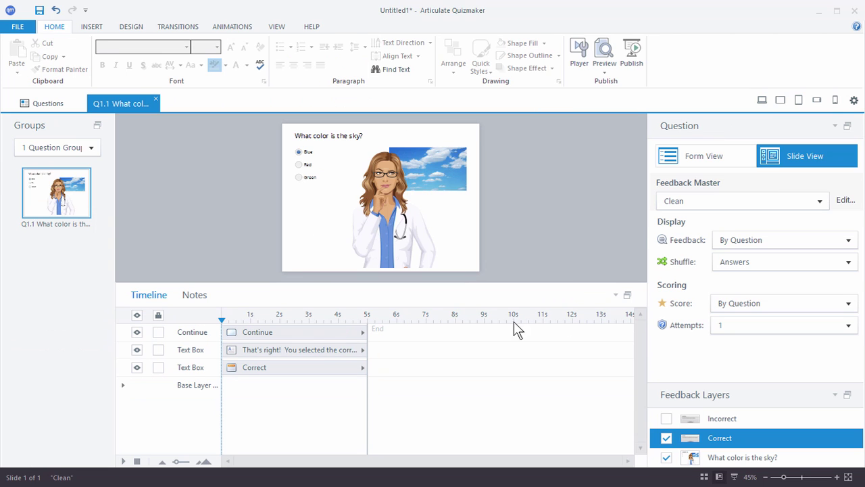
Preview the sky color question on desktop, landscape tablet, landscape phone and portrait phone, and close the preview
{"action": "left_click", "coordinate": [603, 71]}
{"action": "left_click", "coordinate": [613, 86]}
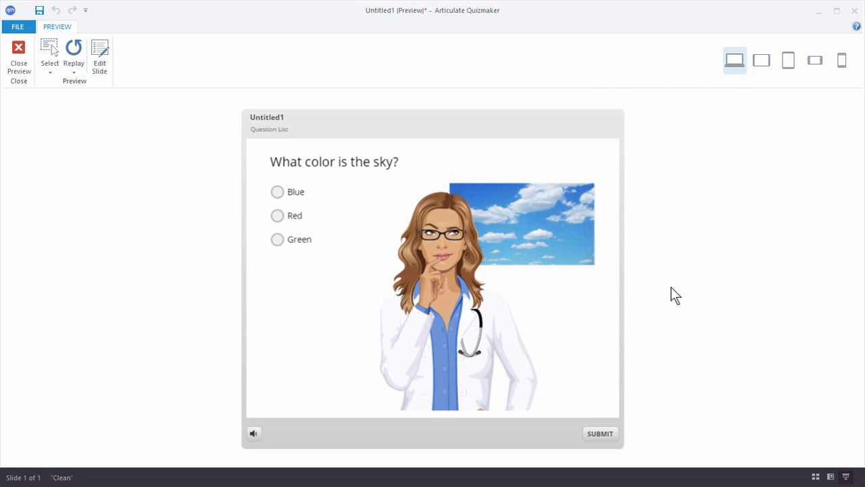
{"action": "left_click", "coordinate": [761, 59]}
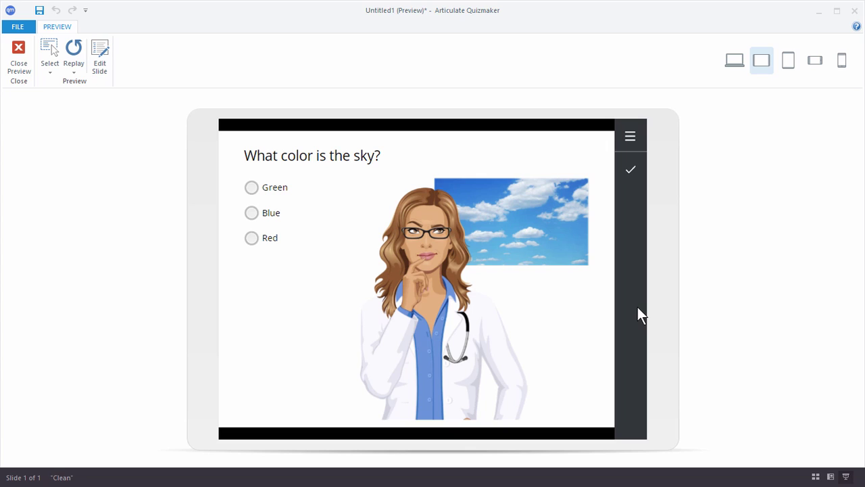
{"action": "left_click", "coordinate": [817, 62]}
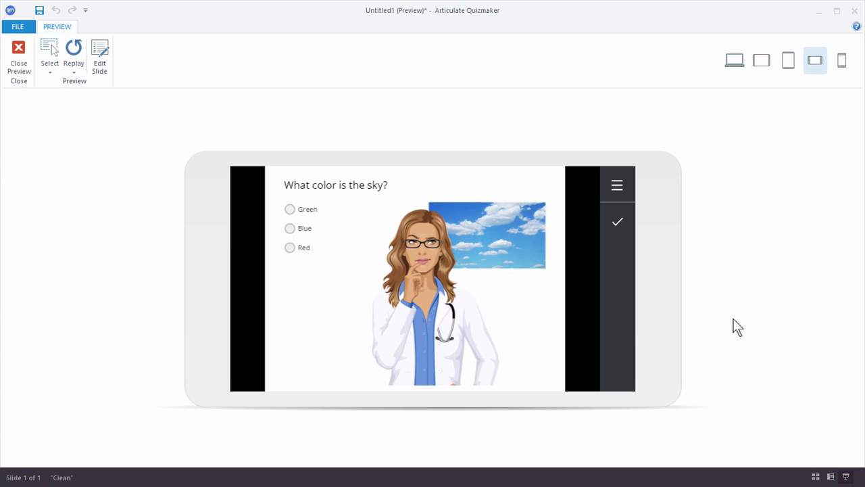
{"action": "left_click", "coordinate": [842, 62]}
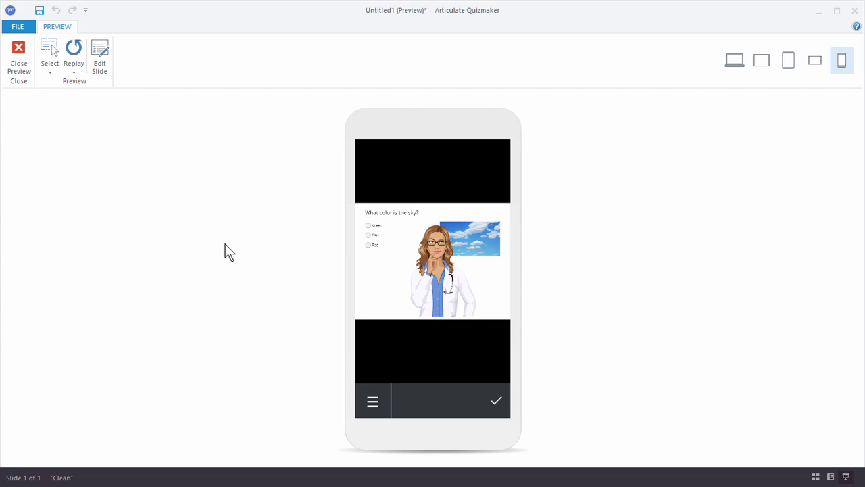
{"action": "left_click", "coordinate": [23, 56]}
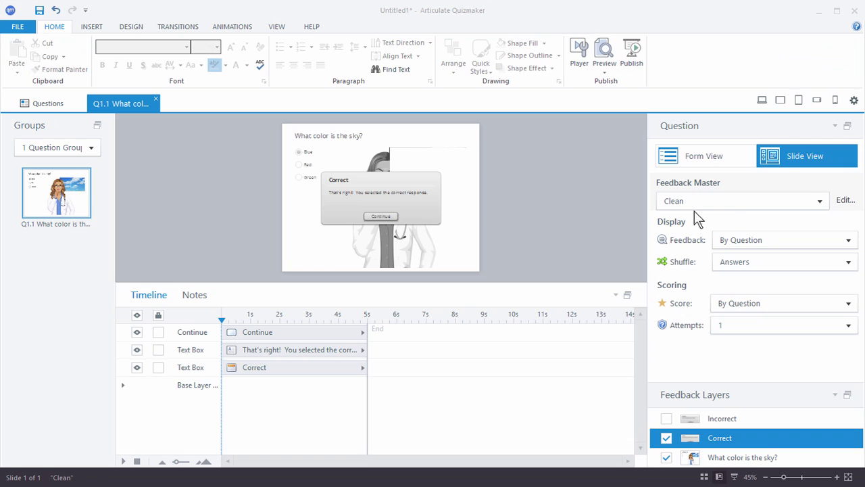
Set the responsive playback to Landscape Only for both phones and tablets
{"action": "left_click", "coordinate": [854, 101]}
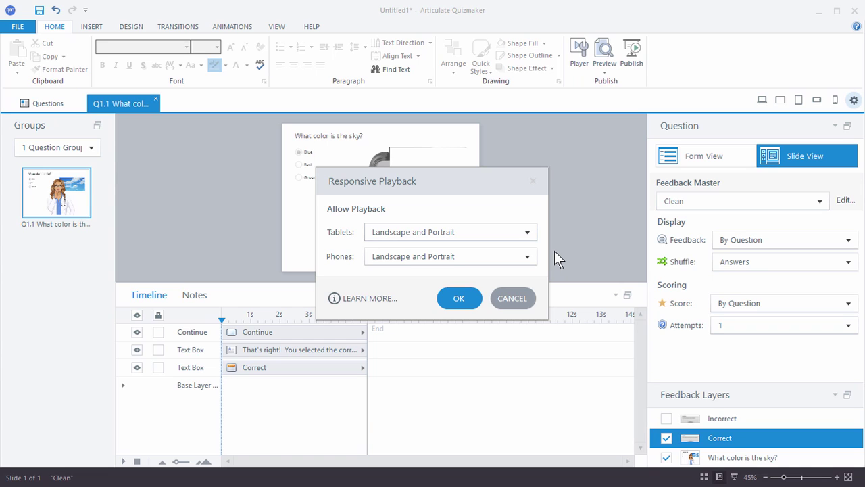
{"action": "left_click", "coordinate": [528, 260]}
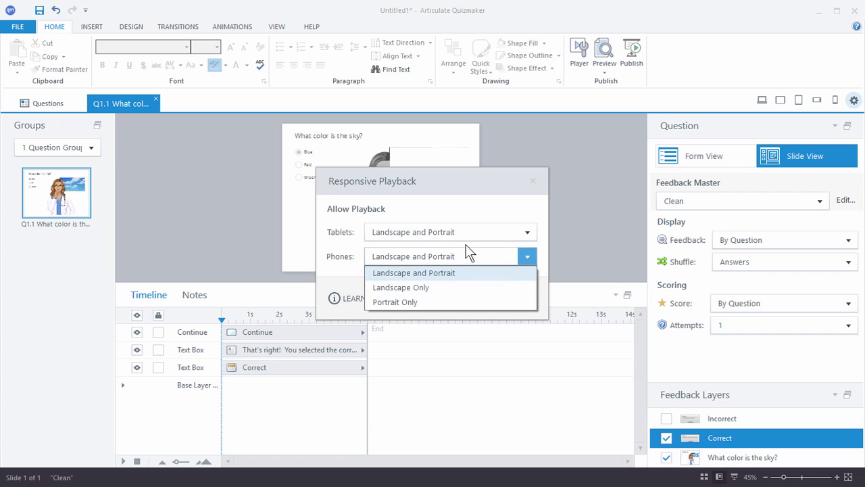
{"action": "left_click", "coordinate": [411, 287]}
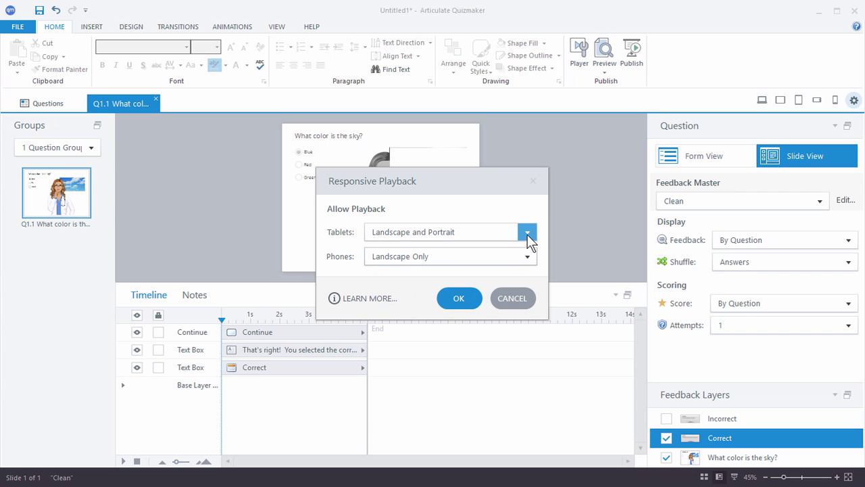
{"action": "left_click", "coordinate": [527, 233]}
{"action": "left_click", "coordinate": [399, 263]}
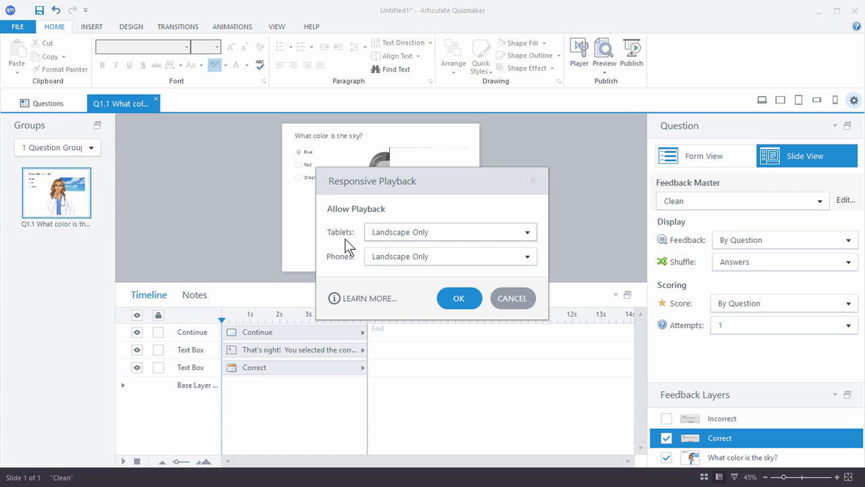
{"action": "left_click", "coordinate": [462, 299]}
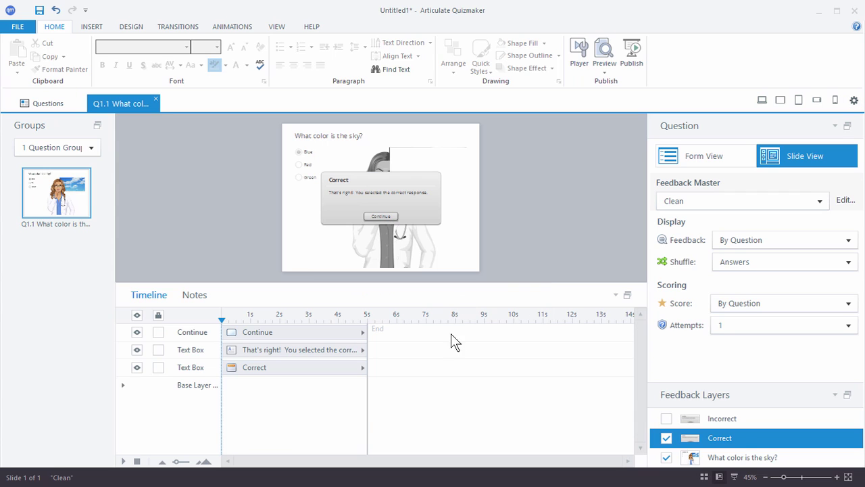
Preview the question in portrait and landscape phone orientation to check the playback restriction, and close the preview
{"action": "left_click", "coordinate": [836, 100]}
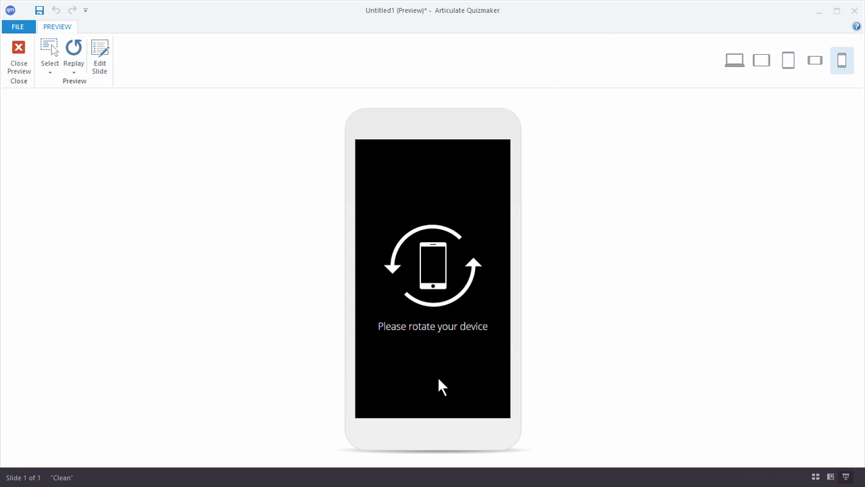
{"action": "left_click", "coordinate": [815, 63]}
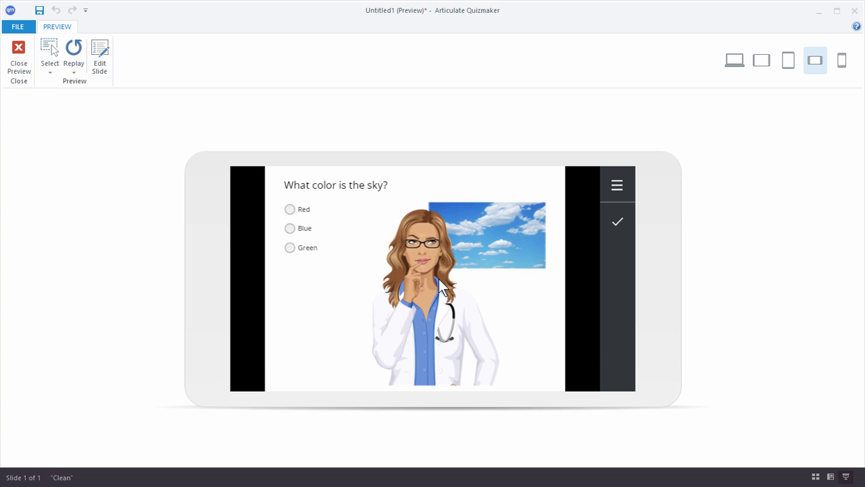
{"action": "left_click", "coordinate": [25, 50]}
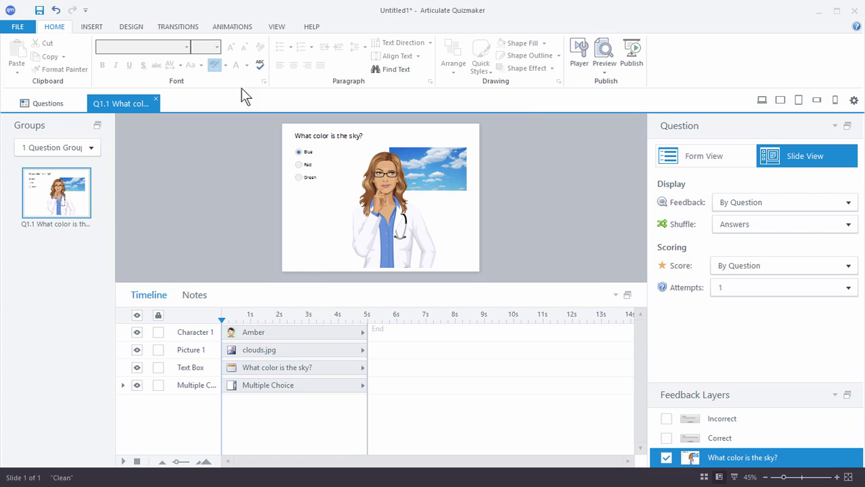
Examine the Quizmaker player's feature settings and its colors and effects, and close the player properties without changing them
{"action": "left_click", "coordinate": [585, 47]}
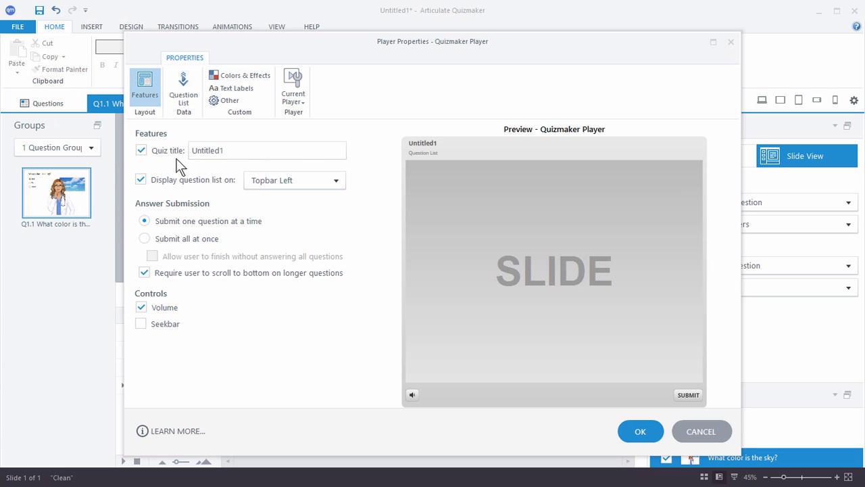
{"action": "left_click", "coordinate": [239, 75]}
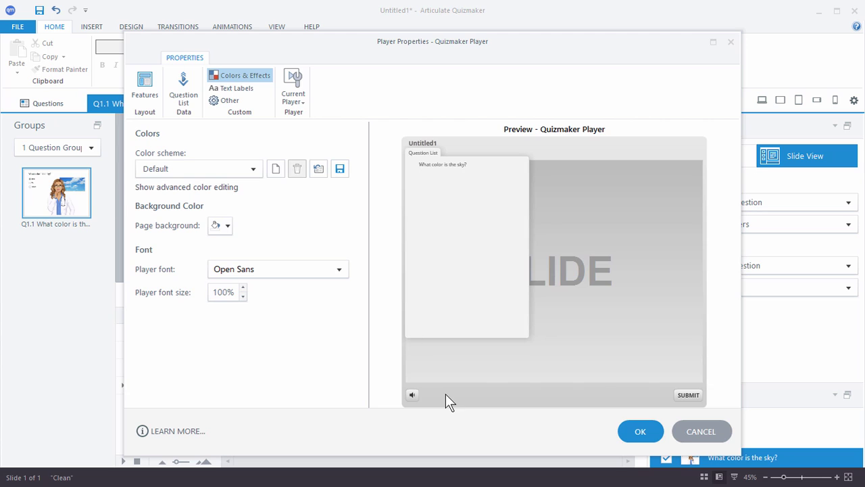
{"action": "left_click", "coordinate": [700, 431]}
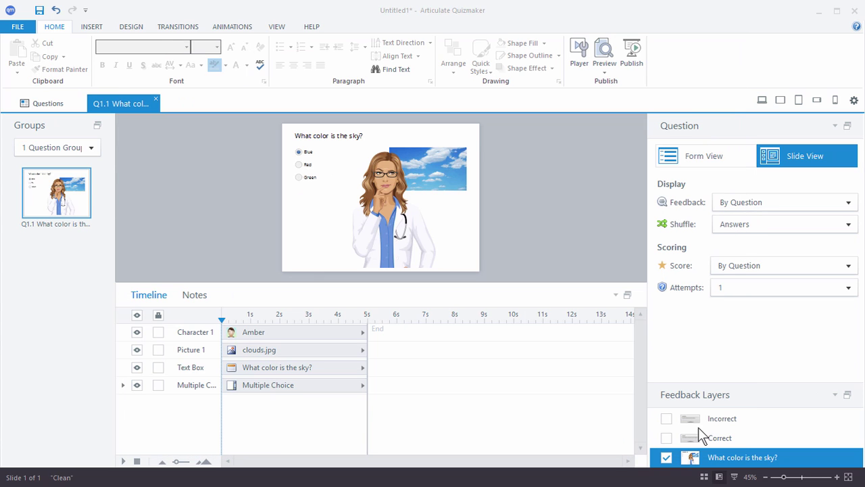
Review the Articulate 360 and LMS publishing options, and choose SCORM 2004 as the LMS output
{"action": "left_click", "coordinate": [633, 52]}
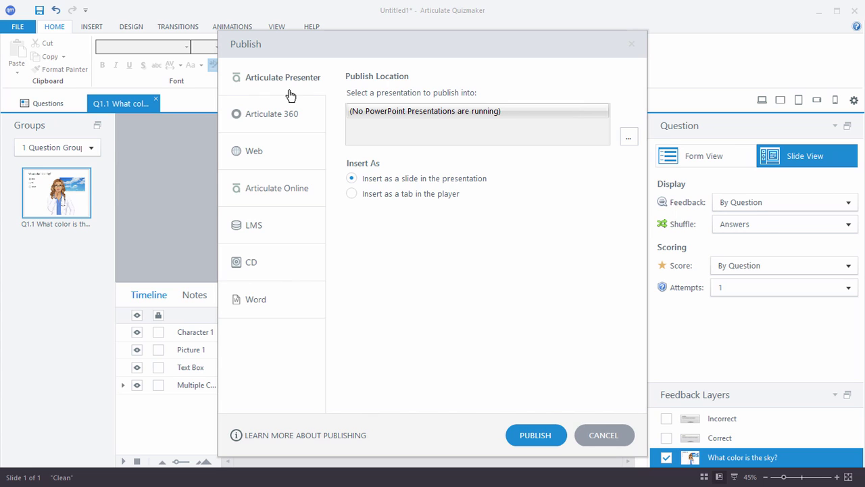
{"action": "left_click", "coordinate": [267, 118]}
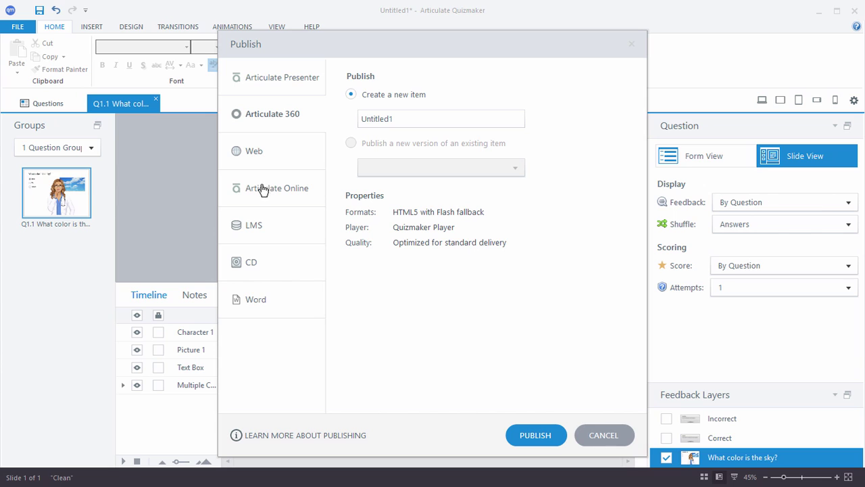
{"action": "left_click", "coordinate": [257, 228]}
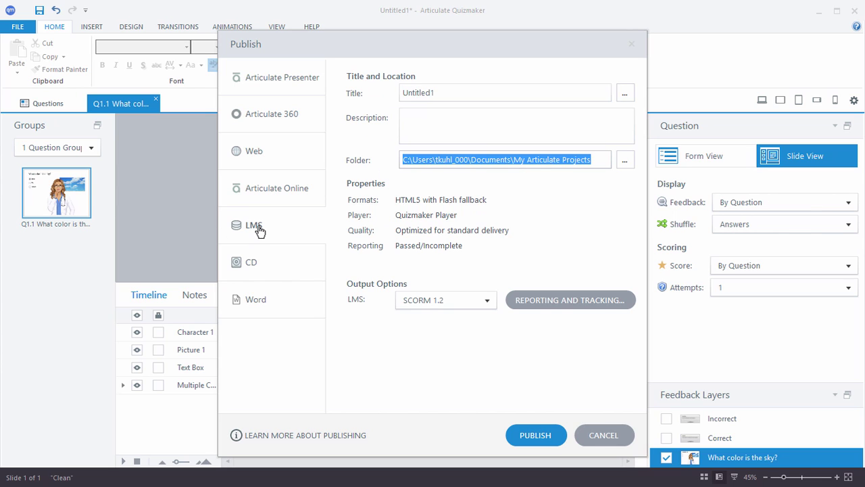
{"action": "left_click", "coordinate": [487, 304]}
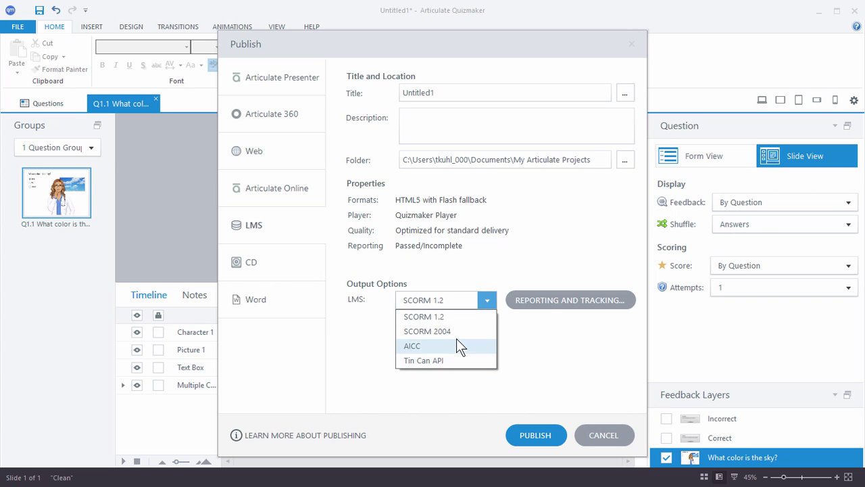
{"action": "left_click", "coordinate": [445, 331]}
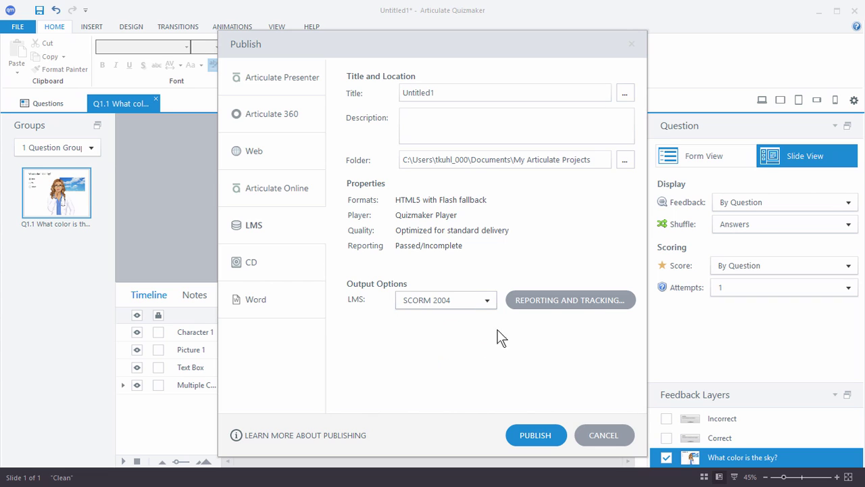
Examine the LMS reporting and tracking options and the publish formats, and leave publishing without outputting the quiz
{"action": "left_click", "coordinate": [576, 303]}
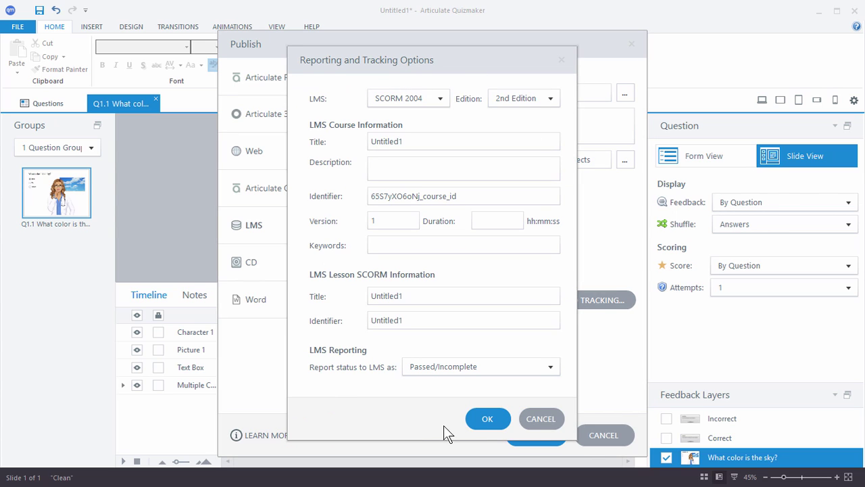
{"action": "left_click", "coordinate": [536, 420]}
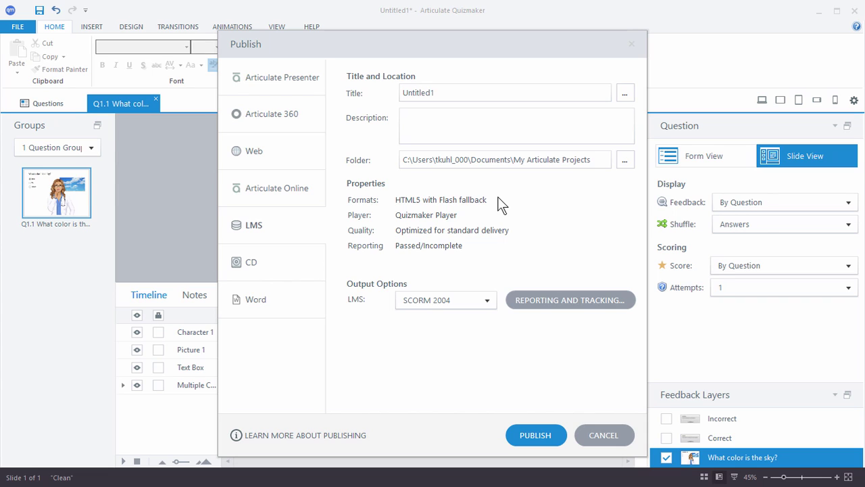
{"action": "left_click", "coordinate": [469, 202]}
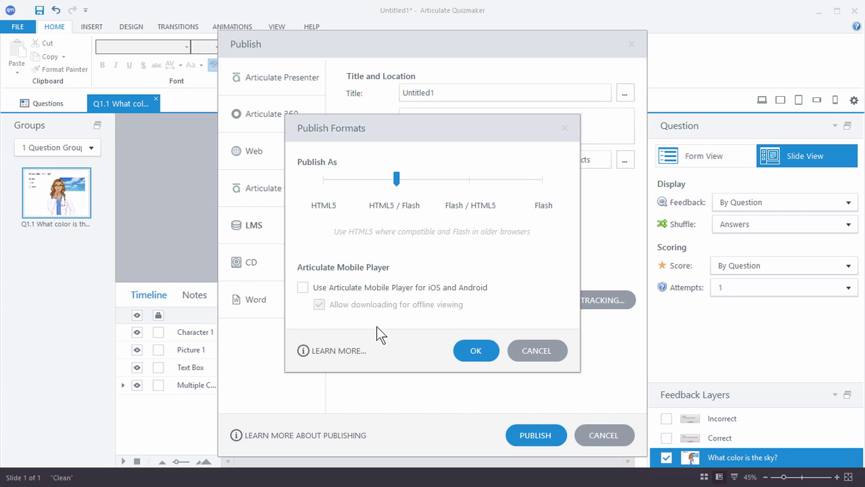
{"action": "left_click", "coordinate": [531, 354]}
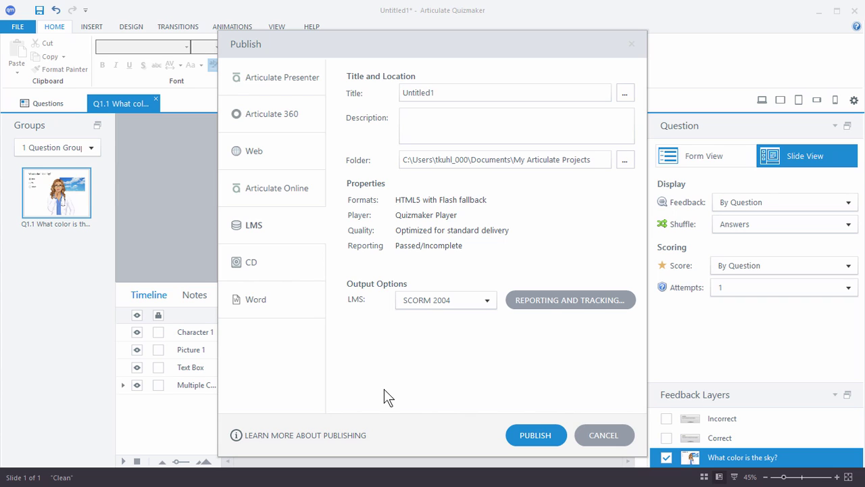
{"action": "left_click", "coordinate": [605, 435]}
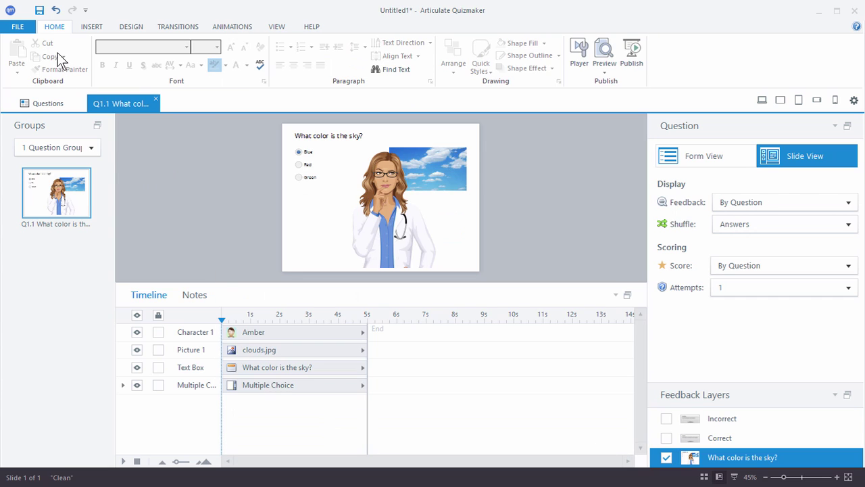
Insert a graded Multiple Choice question from the Resonate template, using the layout with the character on a yellow panel
{"action": "left_click", "coordinate": [54, 105]}
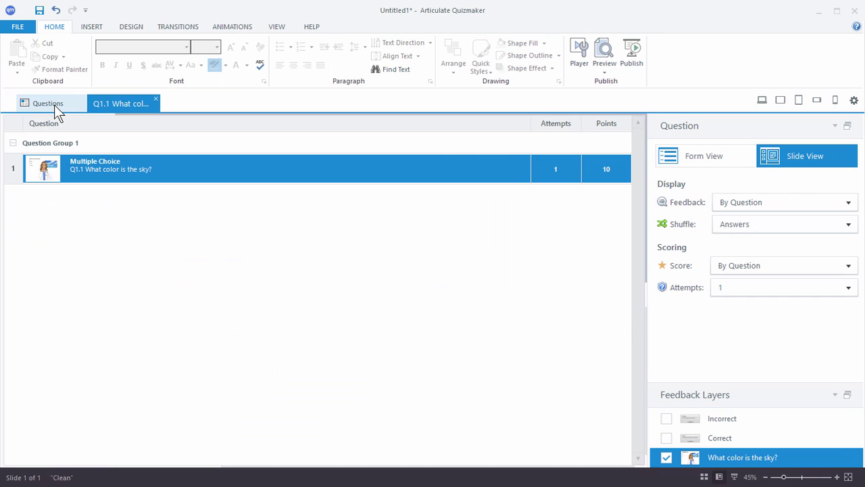
{"action": "left_click", "coordinate": [21, 60]}
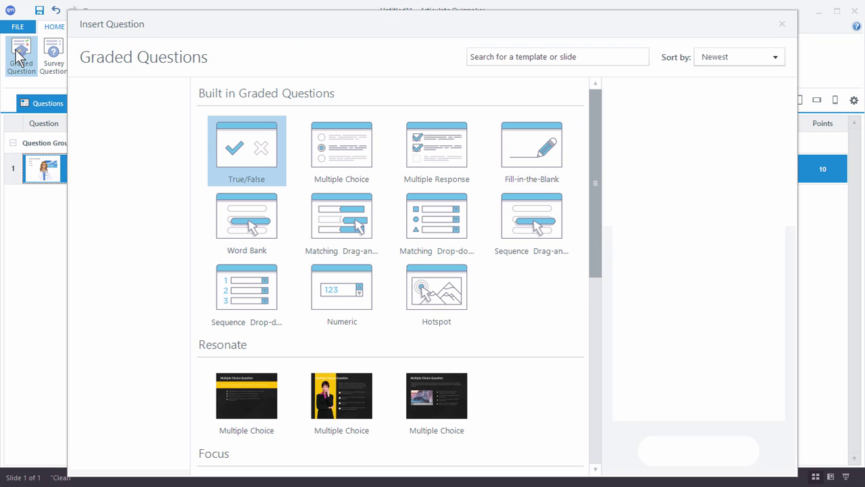
{"action": "left_click", "coordinate": [342, 397]}
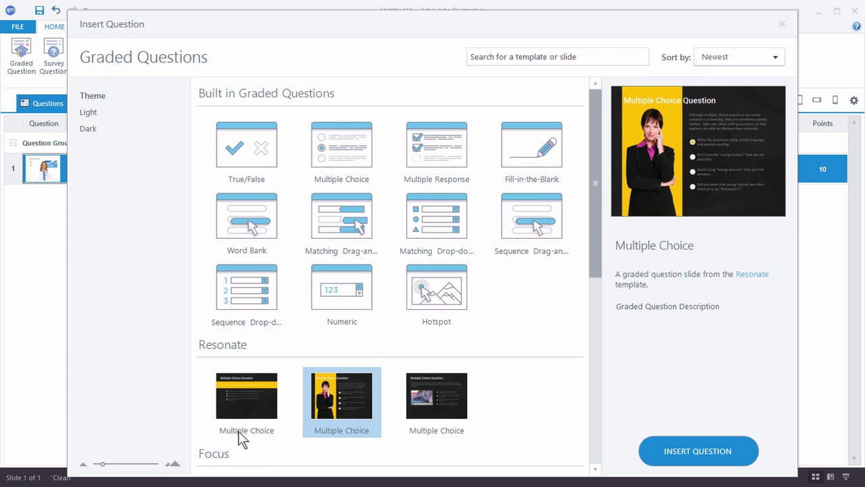
{"action": "left_click", "coordinate": [719, 460]}
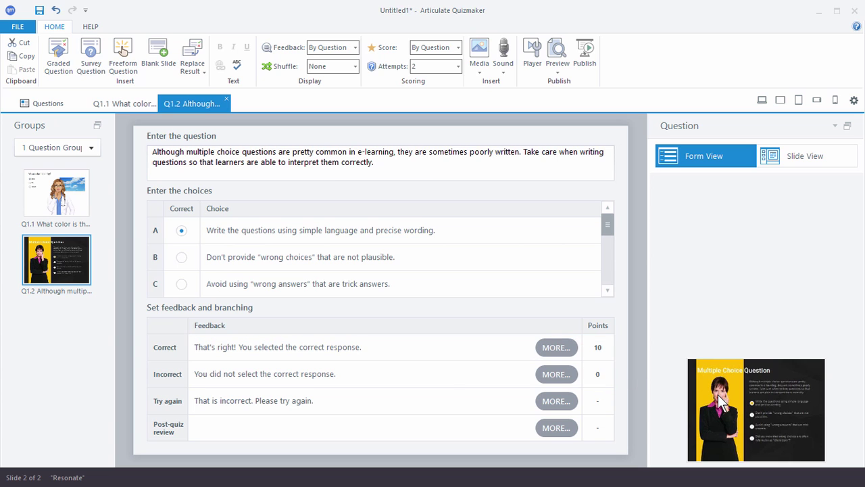
Show the Resonate question as a slide and examine its Incorrect and Correct feedback layers
{"action": "left_click", "coordinate": [792, 150]}
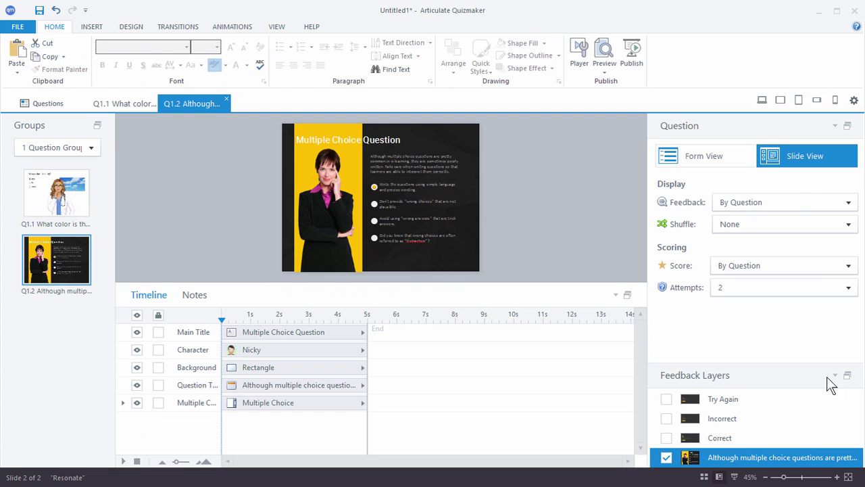
{"action": "left_click", "coordinate": [745, 414]}
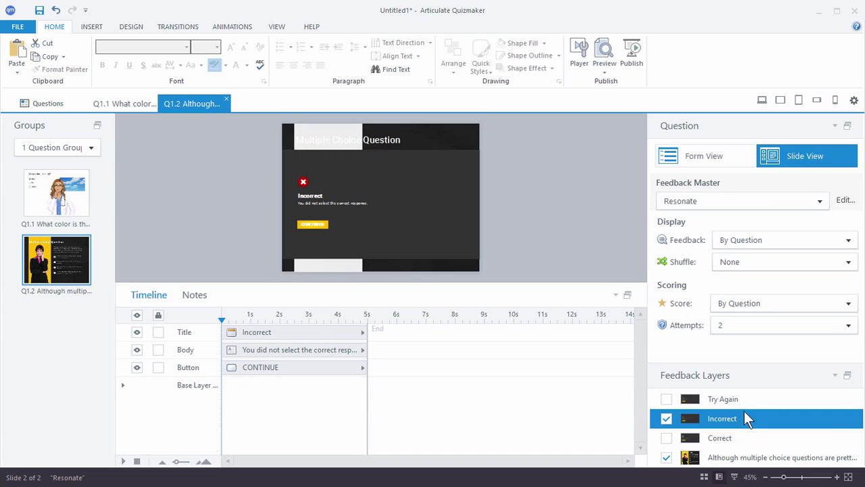
{"action": "left_click", "coordinate": [734, 441]}
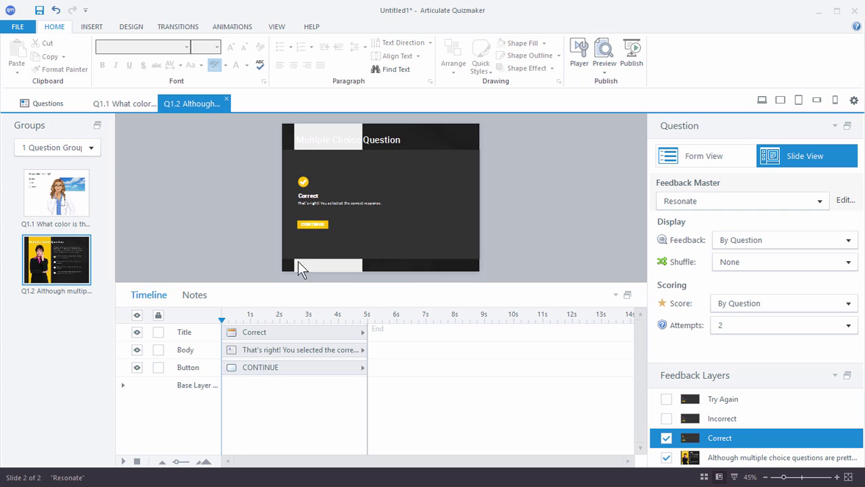
Apply the built-in Flow theme colors with the Resonate question's Correct feedback layer selected
{"action": "left_click", "coordinate": [131, 27]}
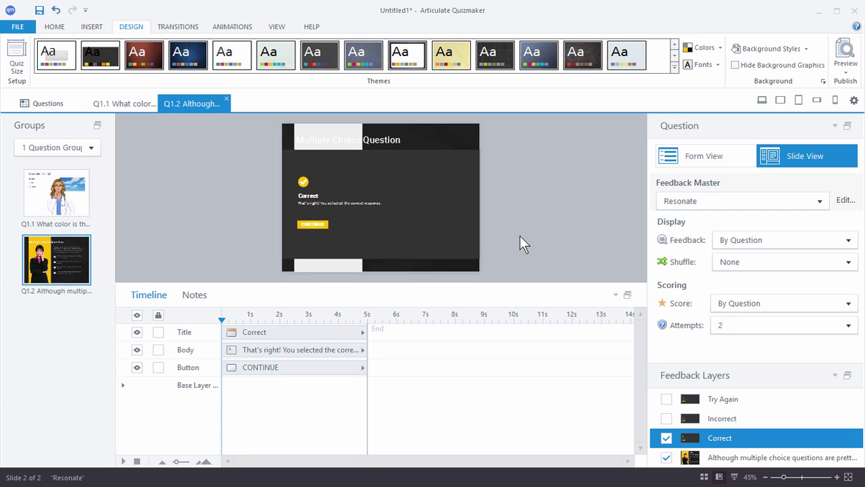
{"action": "left_click", "coordinate": [721, 48]}
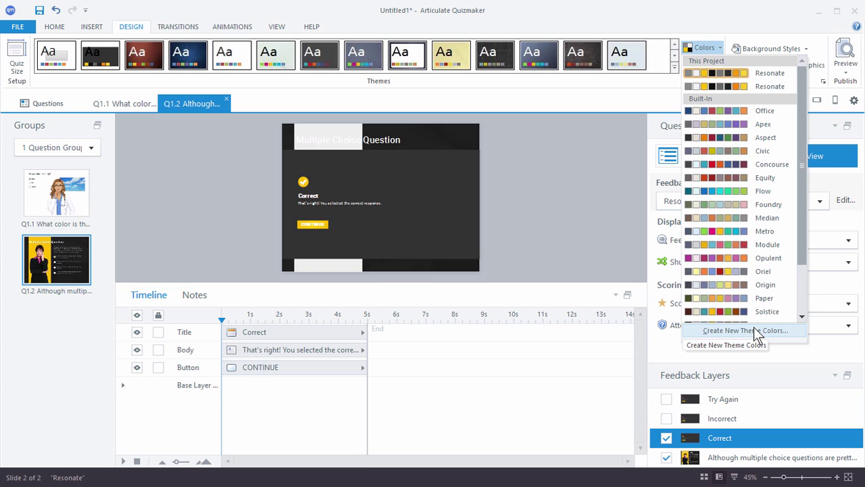
{"action": "left_click", "coordinate": [741, 191]}
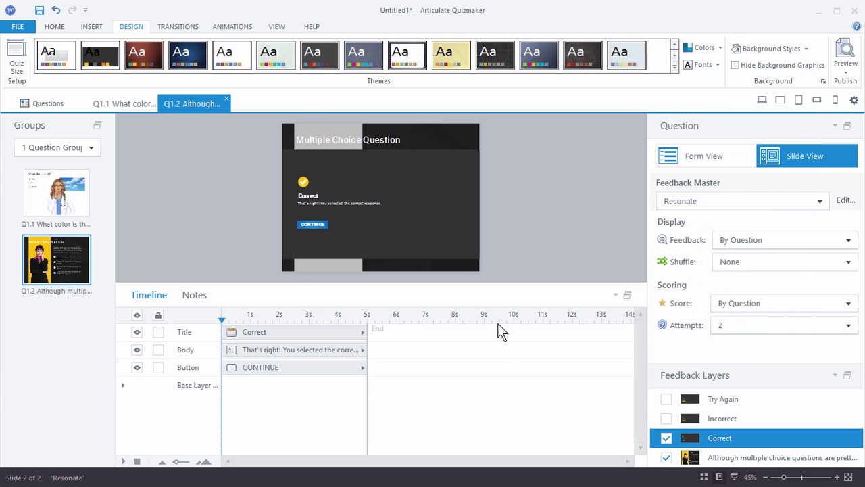